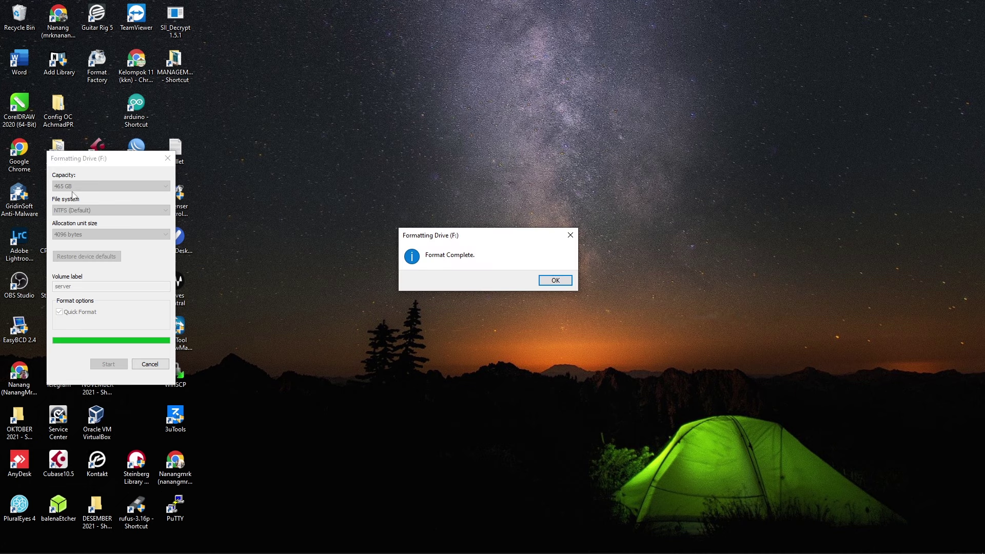
# - Dismiss the finished format dialogs and check the contents of the server (F:) drive in File Explorer
pyautogui.click(567, 280)
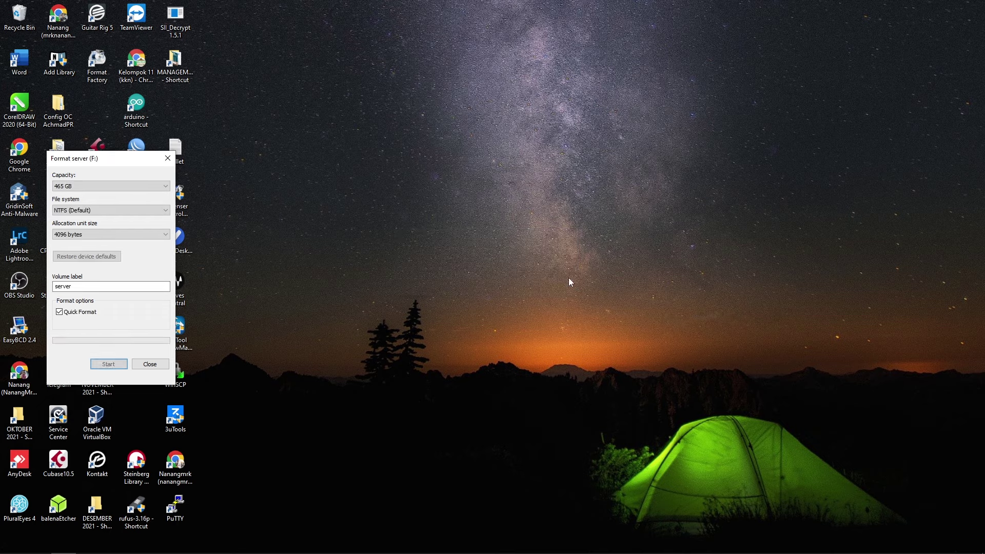
pyautogui.click(150, 363)
pyautogui.click(63, 545)
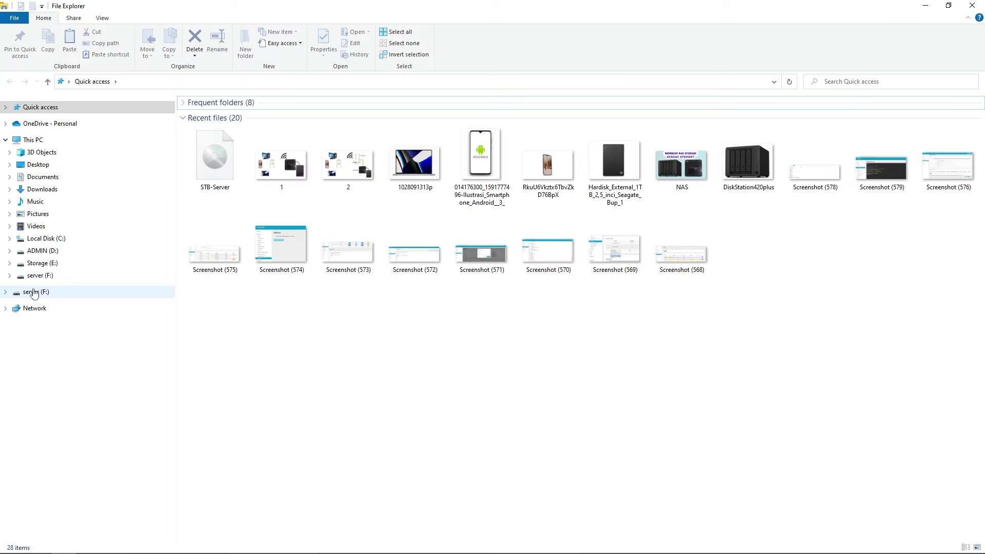
pyautogui.click(35, 292)
pyautogui.click(71, 276)
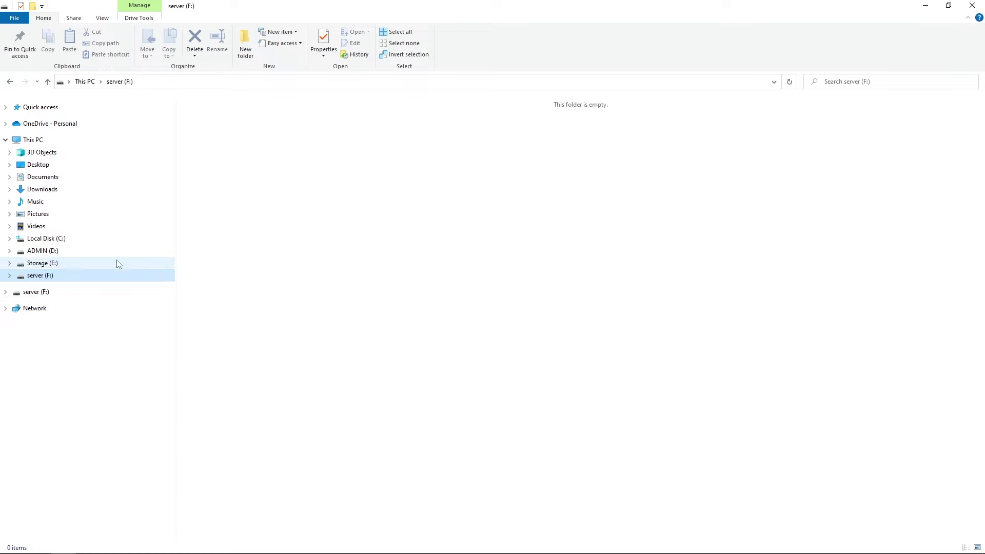
pyautogui.click(932, 7)
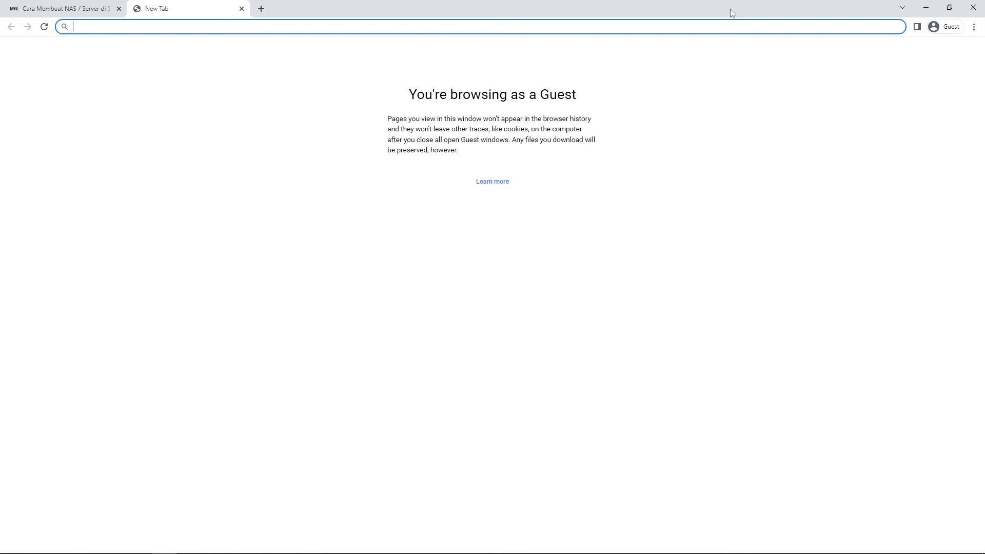
# - Open 192.168.1.1 in Chrome and log in to the router administration page as root with the account password
pyautogui.write('192')
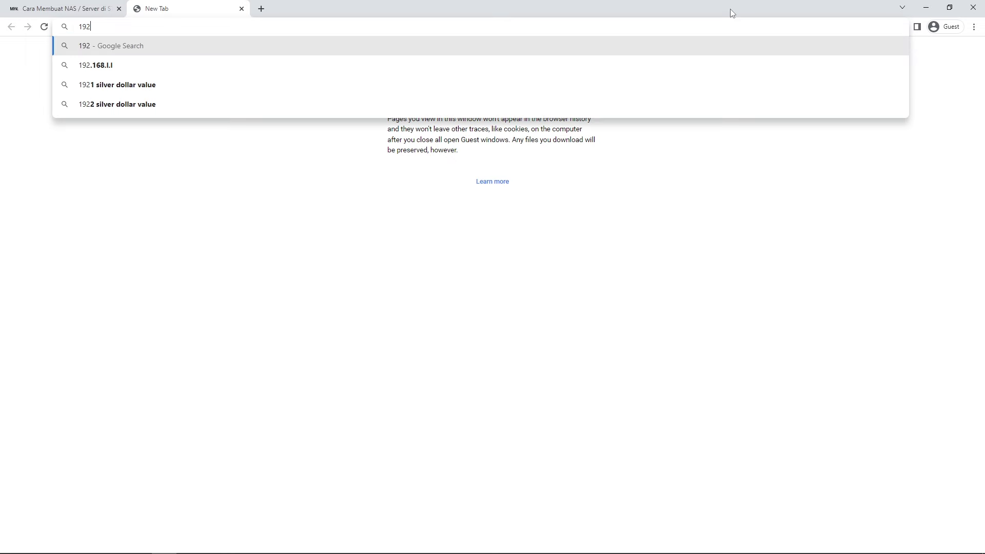
pyautogui.write('.168.1.1')
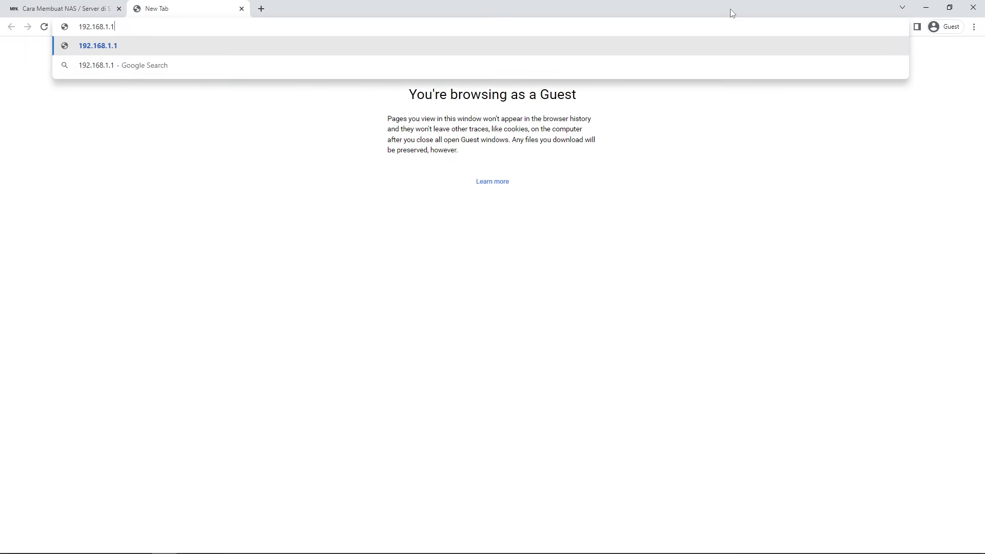
pyautogui.press('Return')
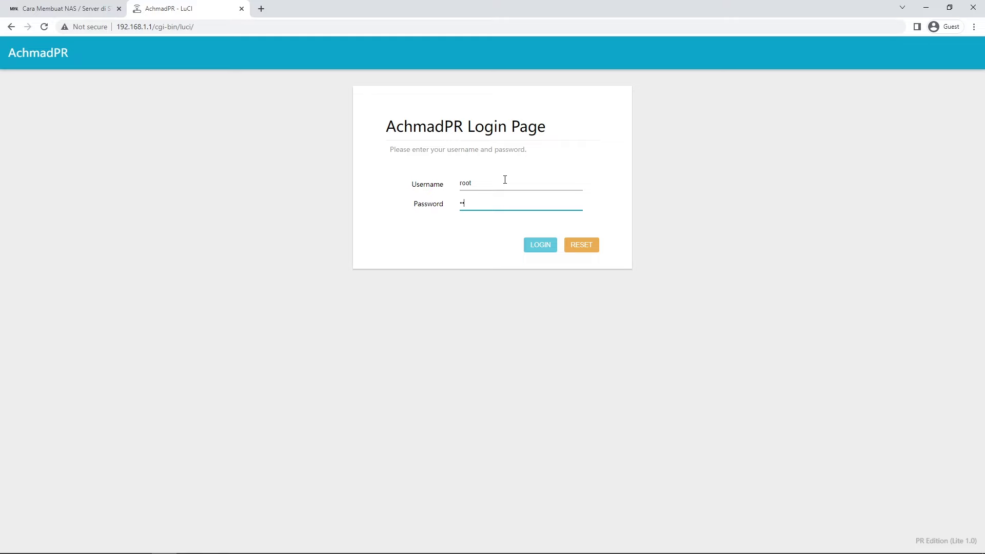
pyautogui.press('Return')
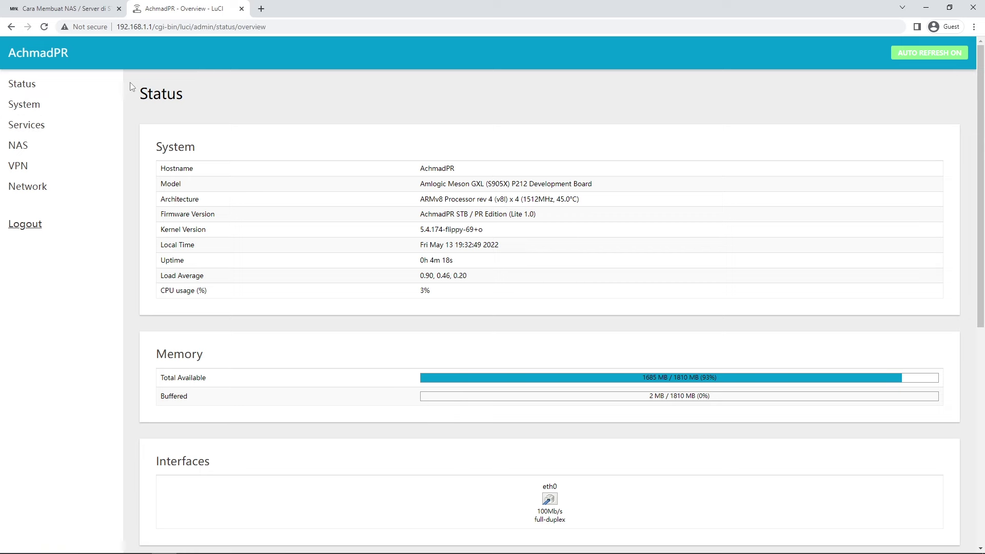
# - Open the Disk Man page under System and examine the Disks list for the NTFS partition on /dev/sda
pyautogui.click(68, 104)
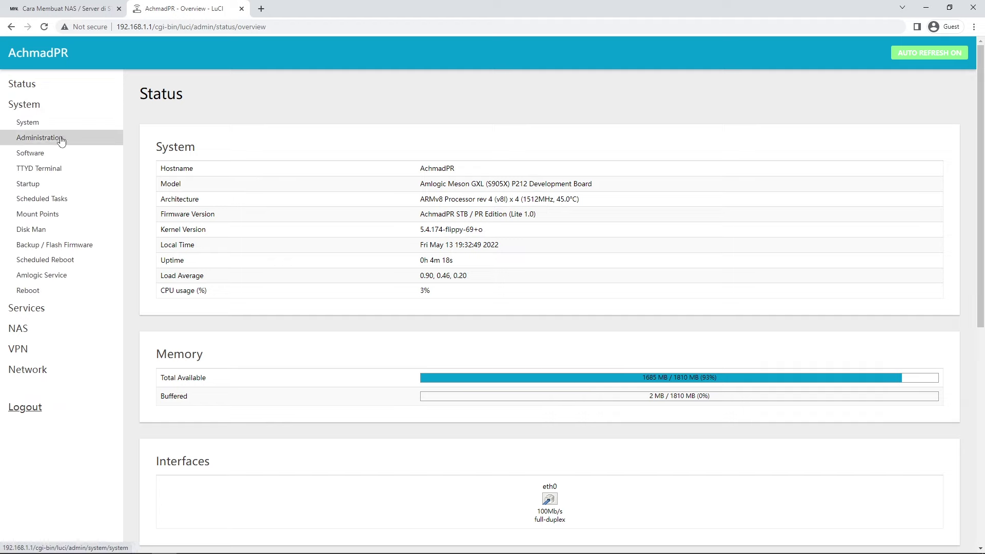
pyautogui.click(45, 230)
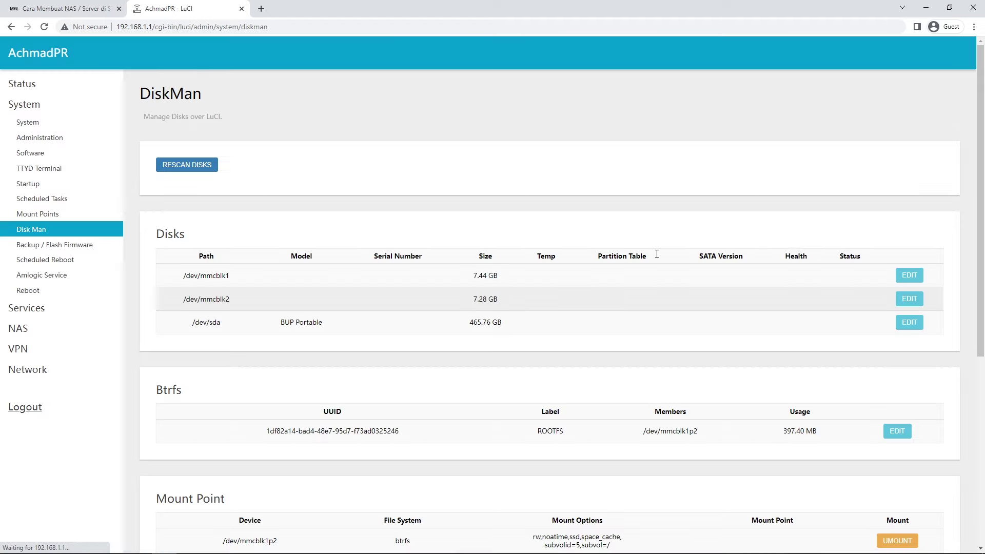
pyautogui.scroll(-3, 789, 255)
pyautogui.scroll(-1, 789, 255)
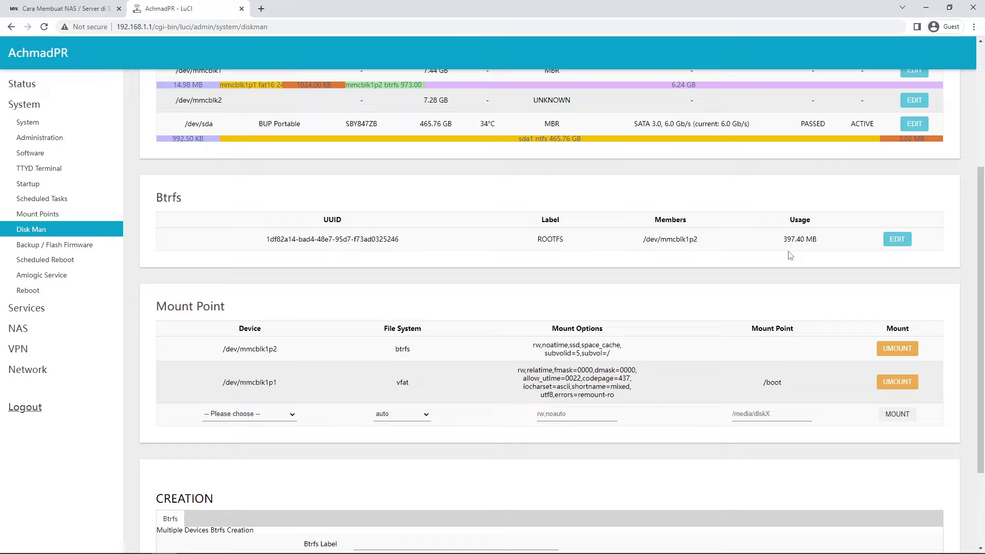
pyautogui.scroll(4, 790, 255)
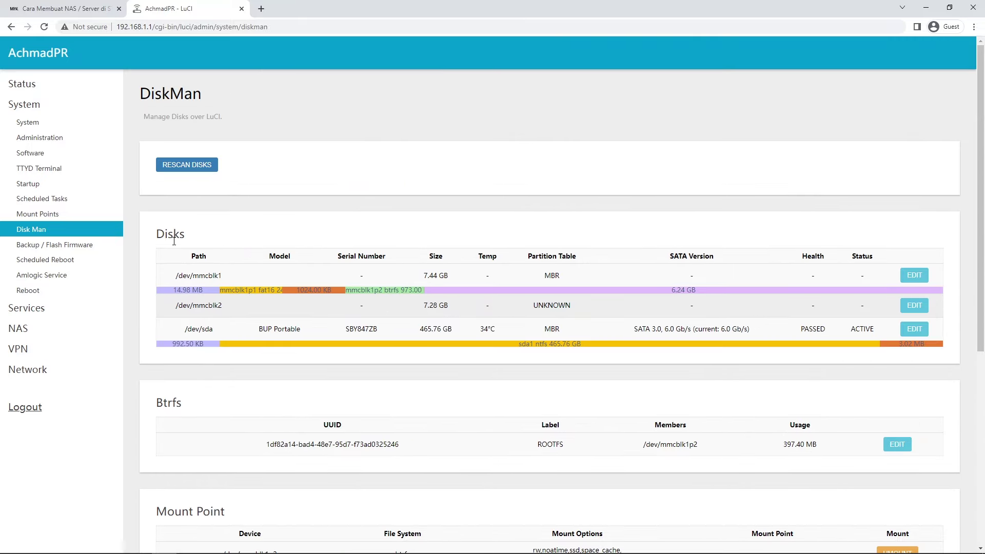
pyautogui.moveTo(182, 233); pyautogui.dragTo(157, 231)
pyautogui.moveTo(596, 349); pyautogui.dragTo(491, 349)
pyautogui.click(598, 354)
pyautogui.moveTo(618, 350); pyautogui.dragTo(529, 345)
pyautogui.click(585, 366)
pyautogui.tripleClick(536, 352)
pyautogui.click(481, 367)
# - Choose /dev/sda1 465.76 GB as the device in the Mount Point section
pyautogui.scroll(-6, 521, 358)
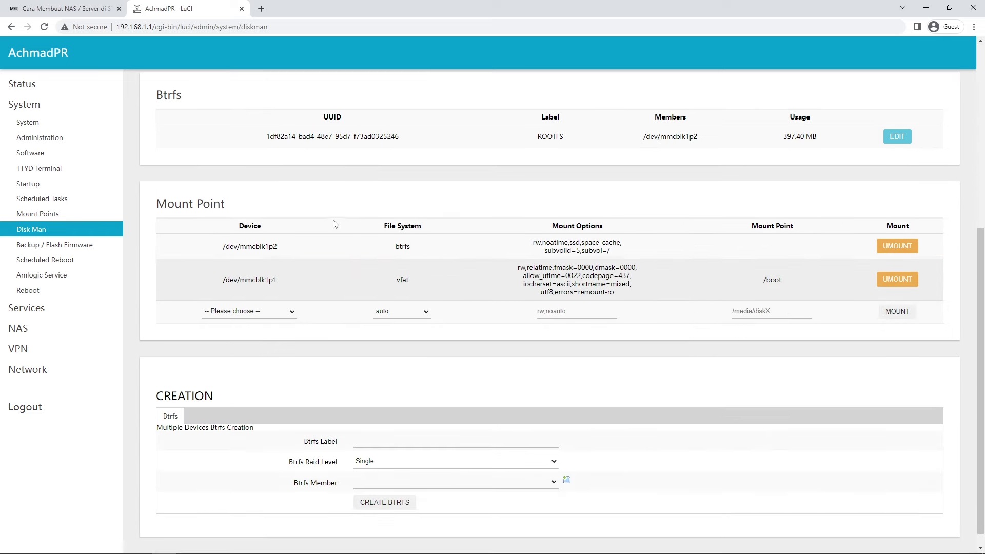
pyautogui.scroll(1, 358, 195)
pyautogui.moveTo(234, 257); pyautogui.dragTo(147, 257)
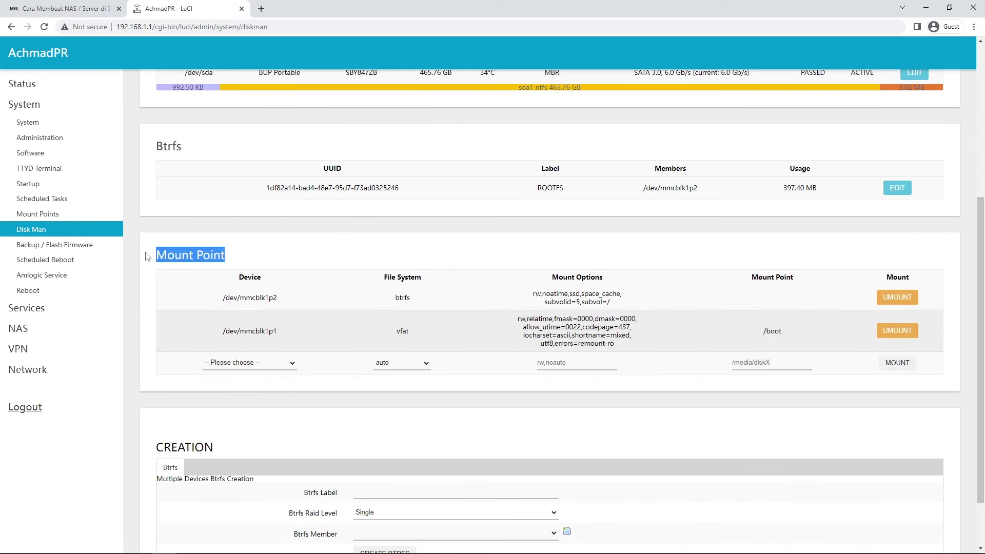
pyautogui.click(283, 363)
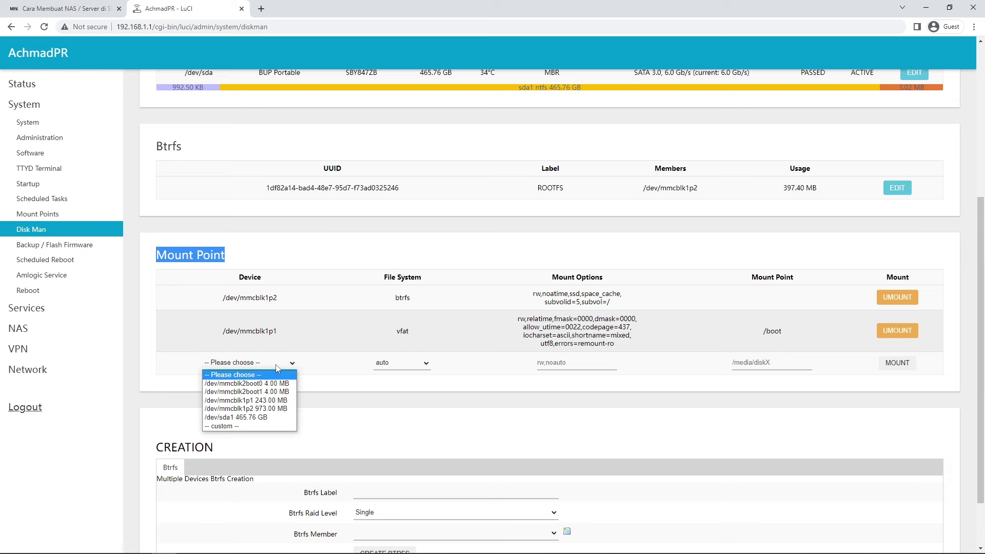
pyautogui.click(244, 417)
# - Open the Tiny File Manager of the NAS section and look through its root folders
pyautogui.scroll(5, 376, 277)
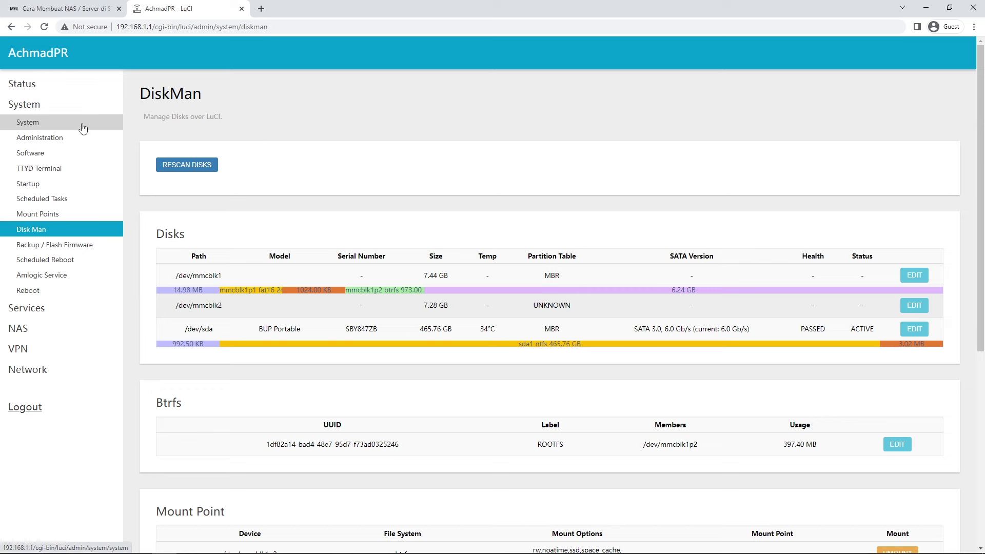
pyautogui.click(75, 104)
pyautogui.click(78, 144)
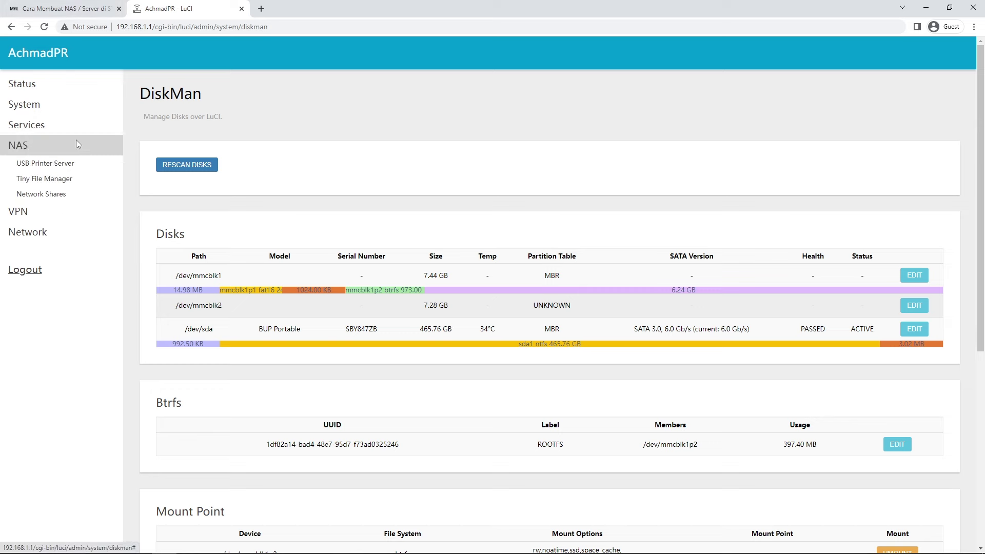
pyautogui.click(96, 182)
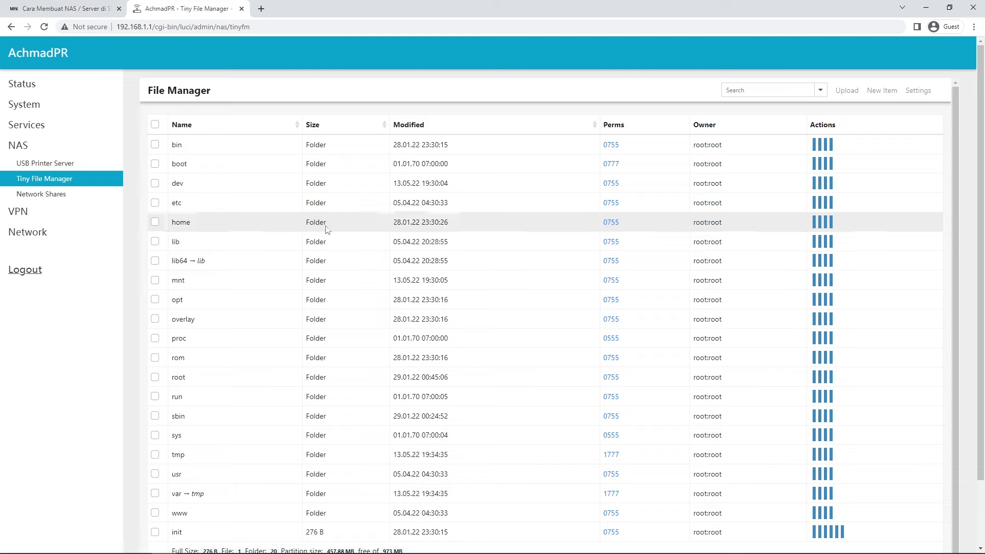
pyautogui.scroll(-2, 247, 449)
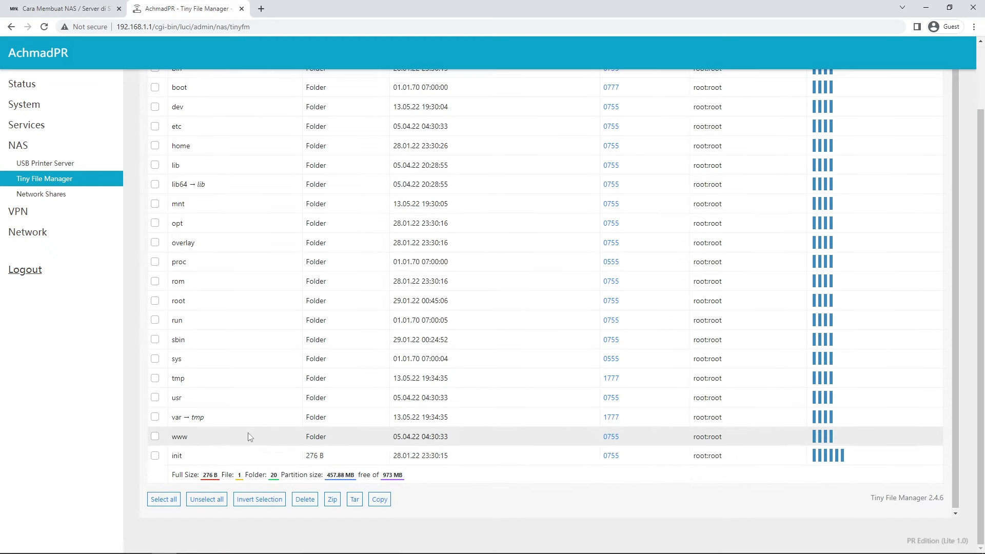
pyautogui.scroll(2, 248, 450)
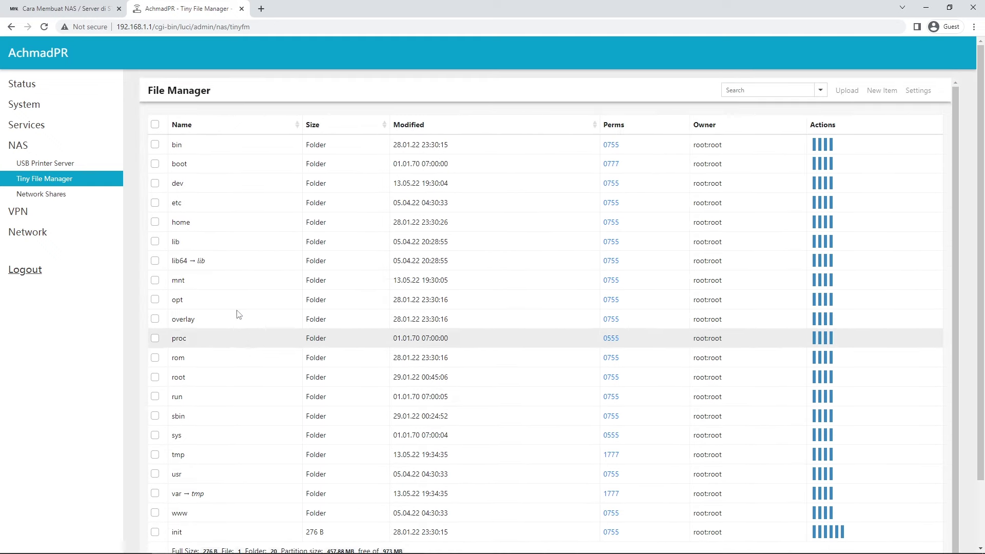
# - Go to the etc/config folder and open the firewall file for editing
pyautogui.click(178, 204)
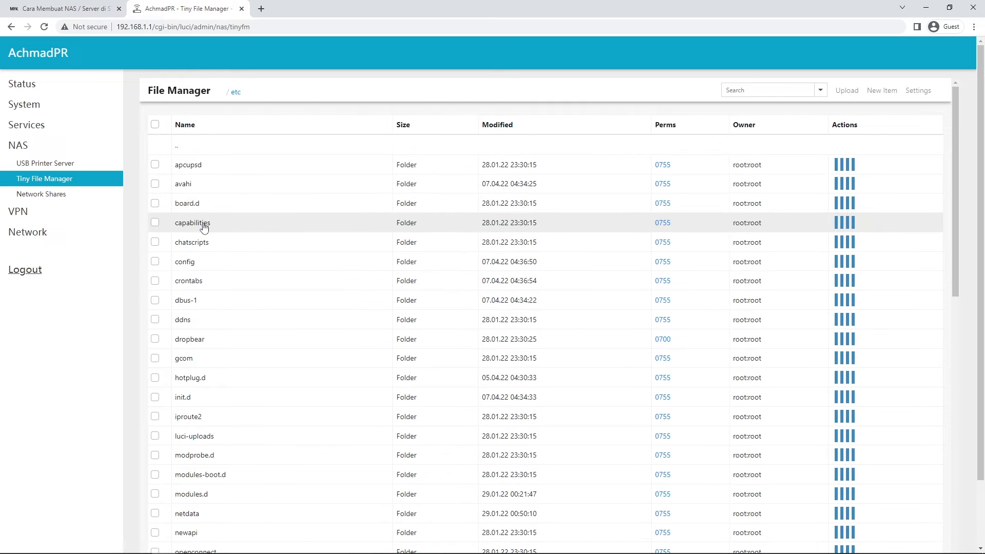
pyautogui.click(194, 263)
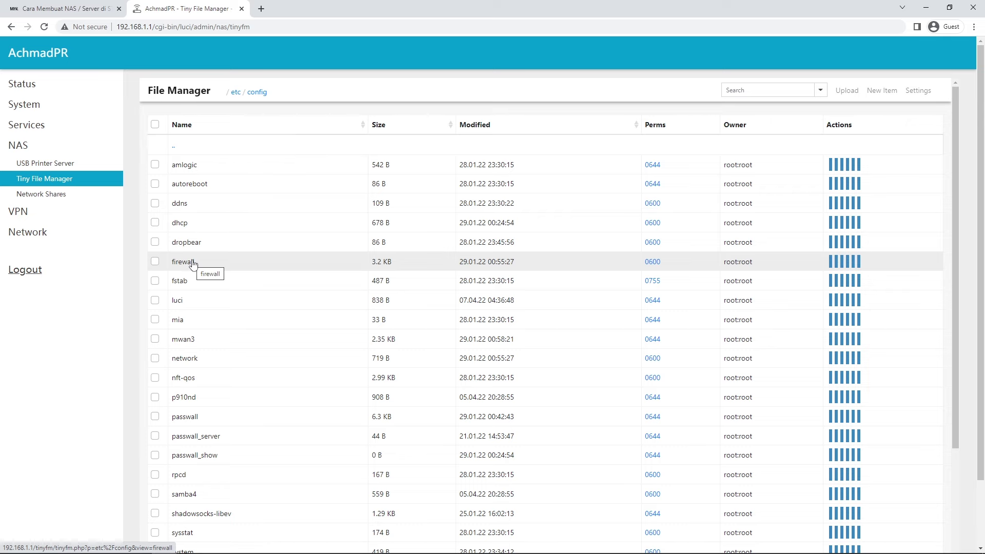
pyautogui.click(193, 262)
pyautogui.scroll(-3, 388, 236)
pyautogui.scroll(3, 388, 237)
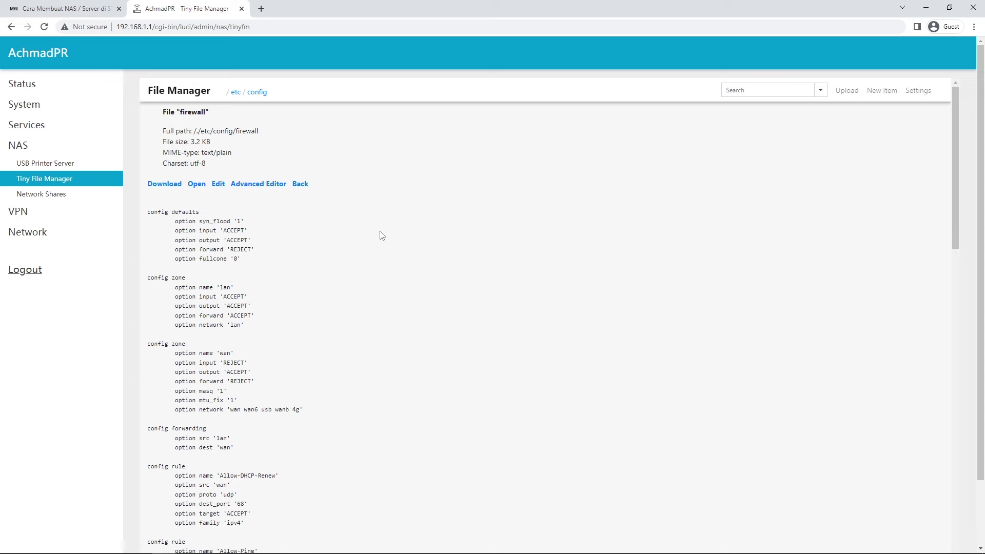
pyautogui.click(218, 184)
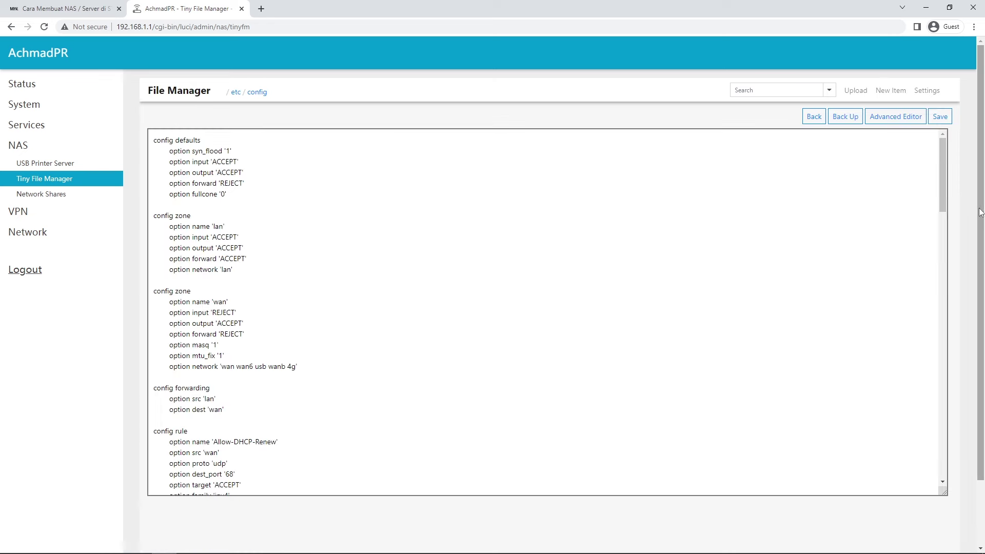
# - Add two line breaks after the passwall_server block at the end of the firewall file
pyautogui.moveTo(942, 204); pyautogui.dragTo(828, 489)
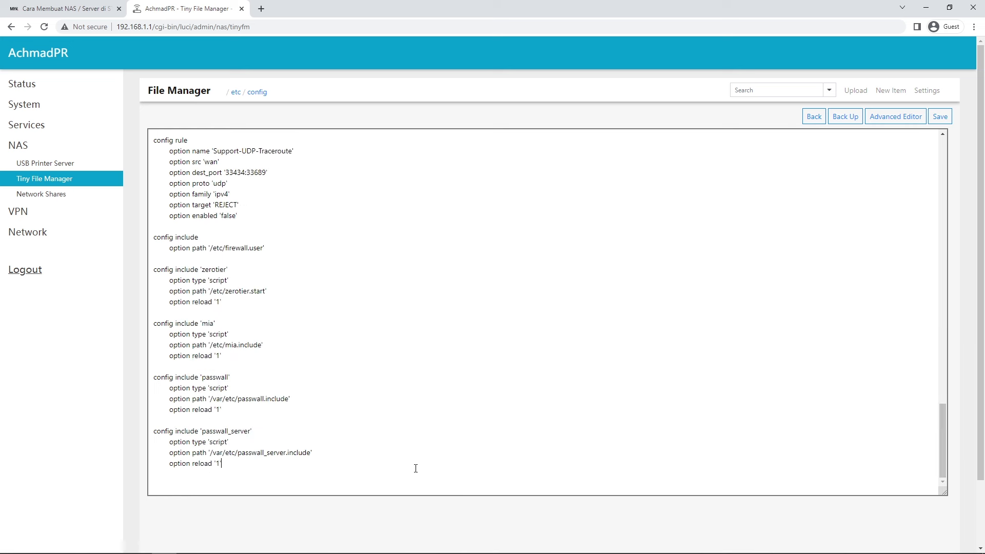
pyautogui.press('Return')
pyautogui.press('Return')
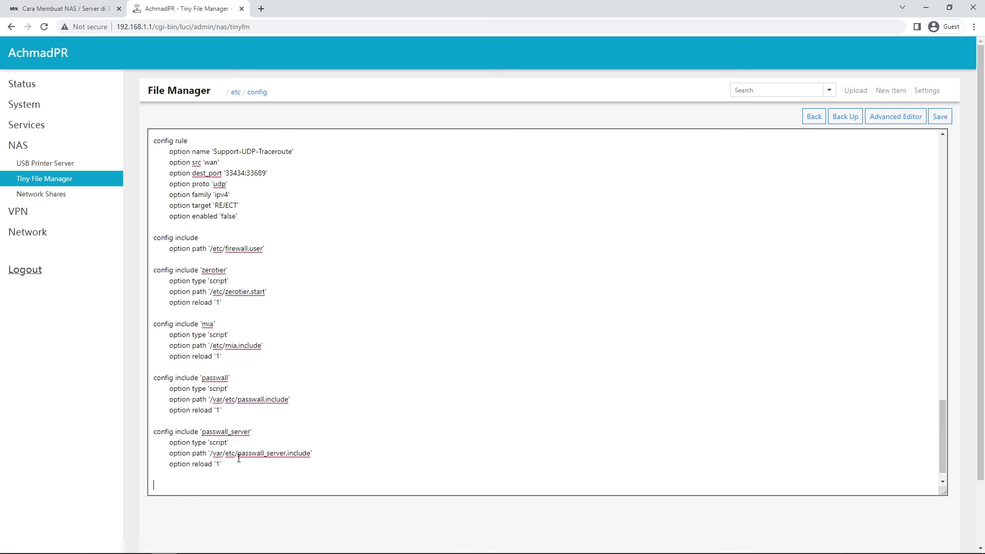
# - Copy the three config rules for ports 137-138, 139 and 445 from the NAS tutorial article
pyautogui.click(40, 9)
pyautogui.scroll(-20, 400, 128)
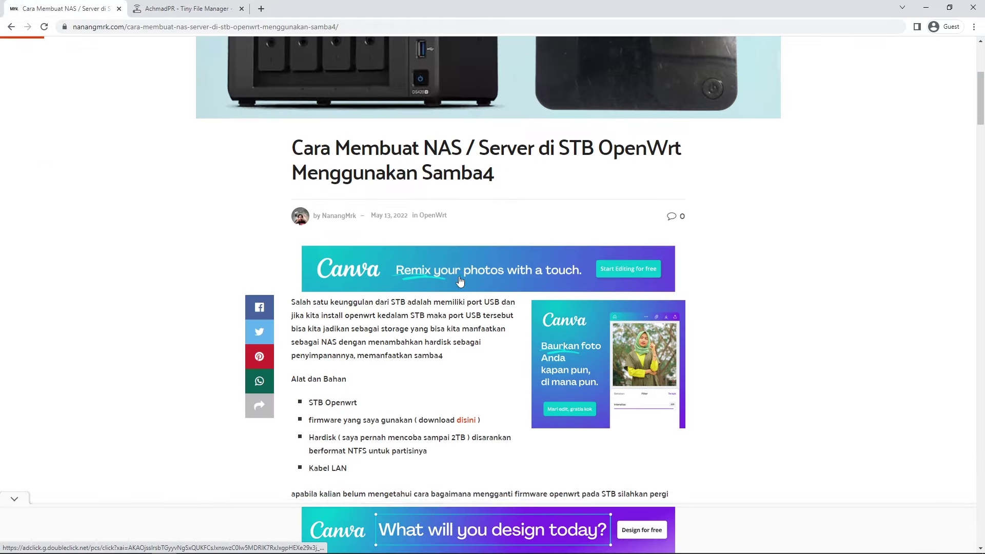
pyautogui.scroll(-15, 445, 306)
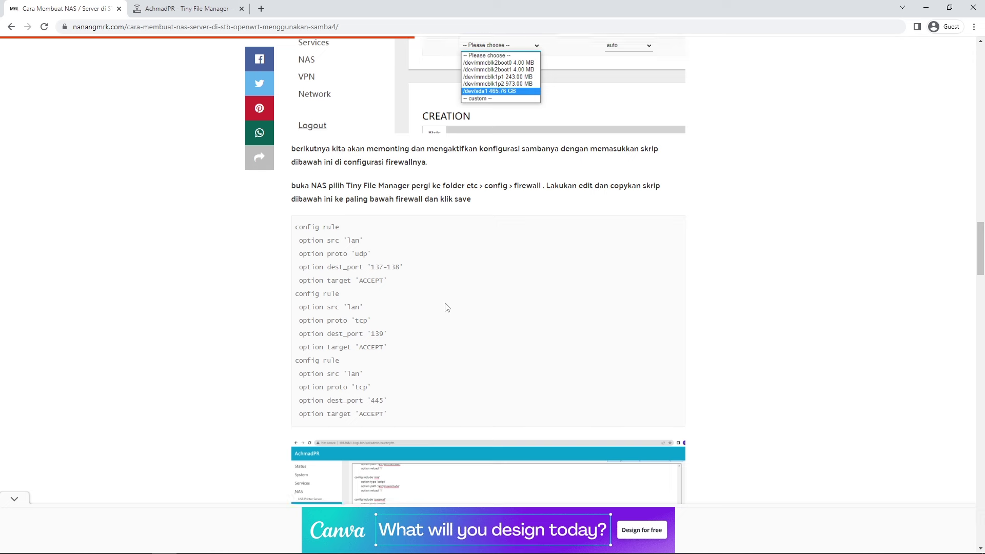
pyautogui.moveTo(295, 178); pyautogui.dragTo(436, 374)
pyautogui.rightClick(325, 213)
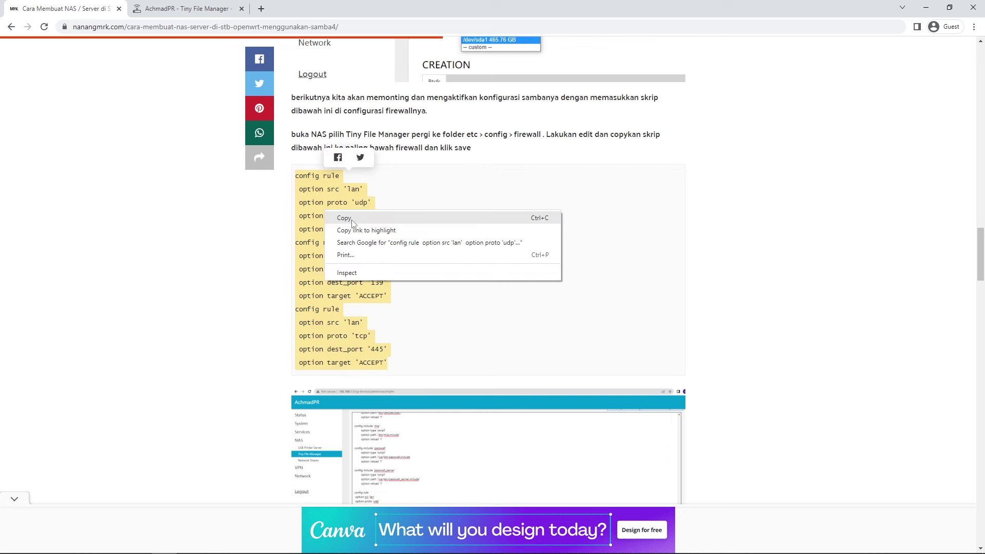
pyautogui.click(344, 218)
# - Paste the copied config rules at the end of the firewall file and save it
pyautogui.click(187, 9)
pyautogui.scroll(-1, 250, 442)
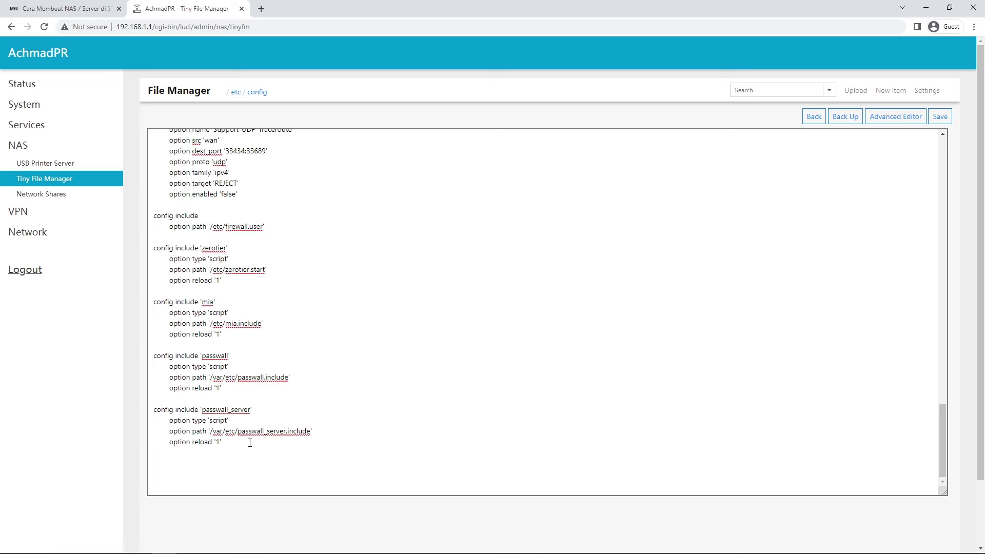
pyautogui.rightClick(206, 457)
pyautogui.click(241, 380)
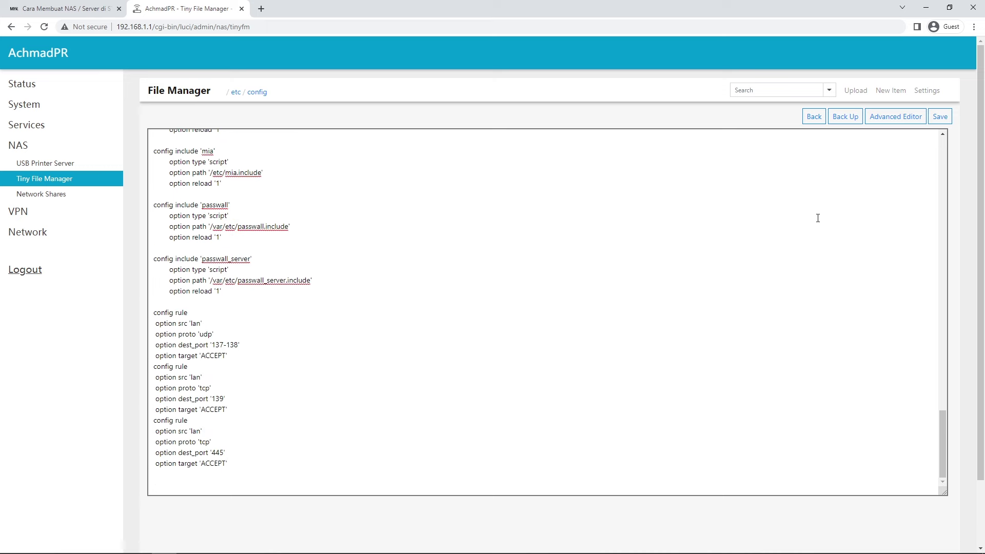
pyautogui.click(939, 116)
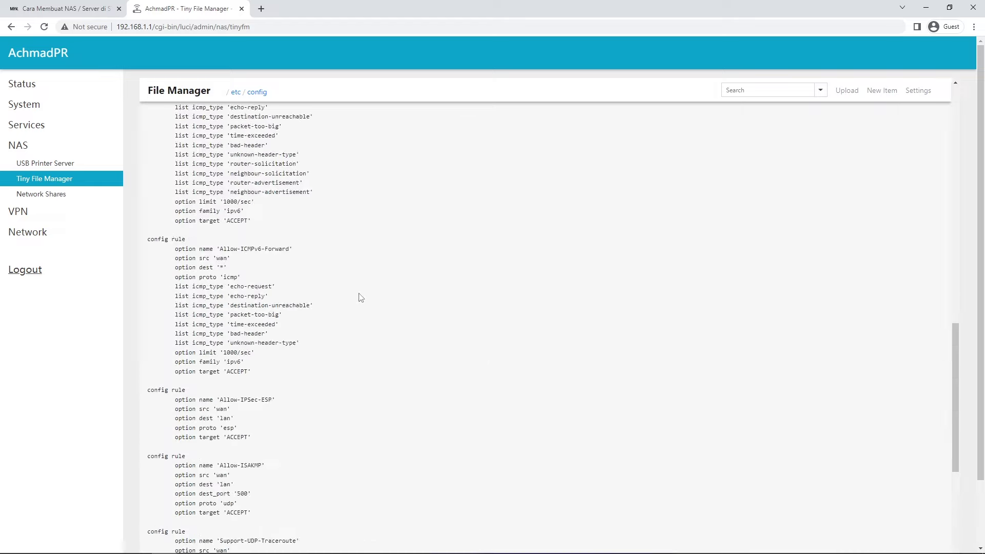
# - Check the added config rules at the end of the saved firewall file
pyautogui.scroll(-9, 361, 297)
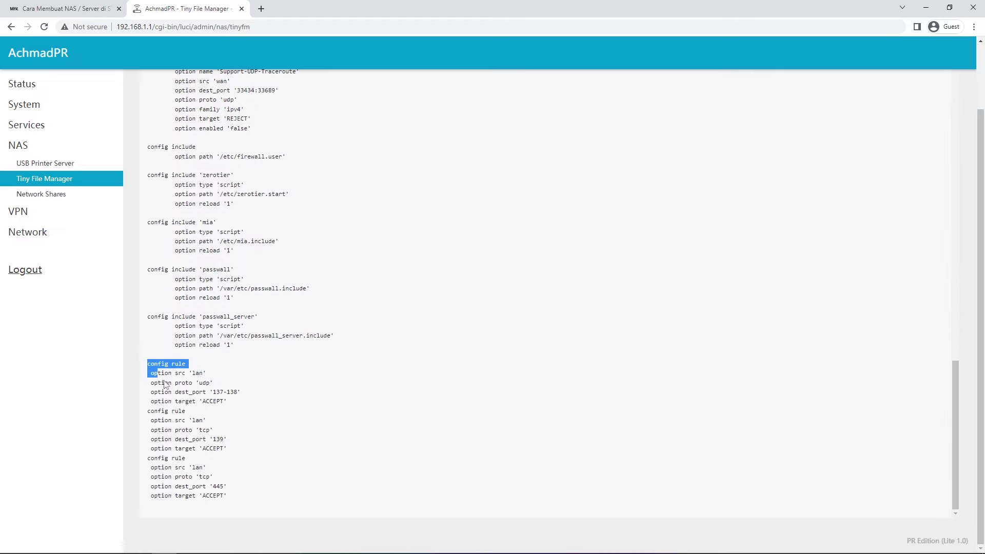
pyautogui.moveTo(156, 372); pyautogui.dragTo(235, 501)
pyautogui.click(402, 485)
pyautogui.scroll(4, 403, 485)
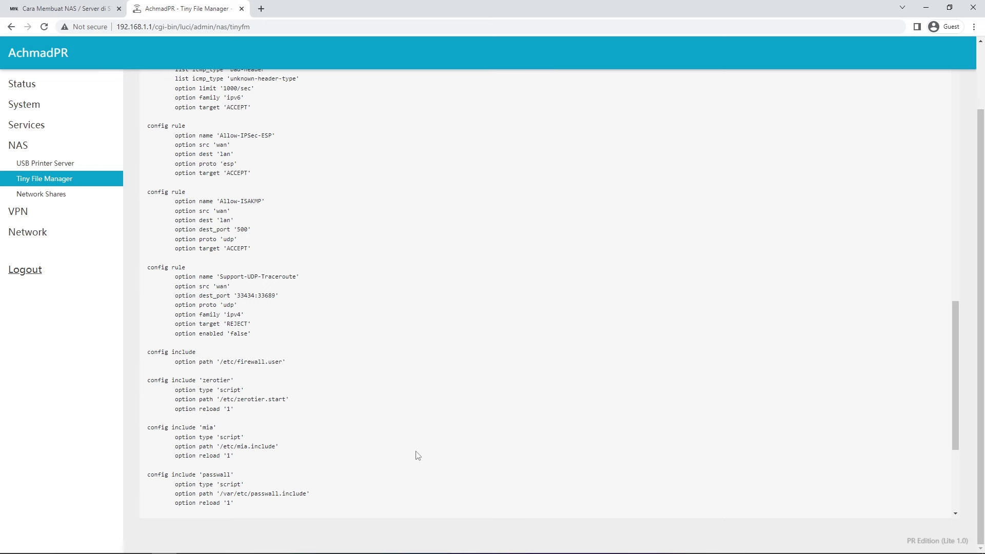
pyautogui.scroll(14, 557, 264)
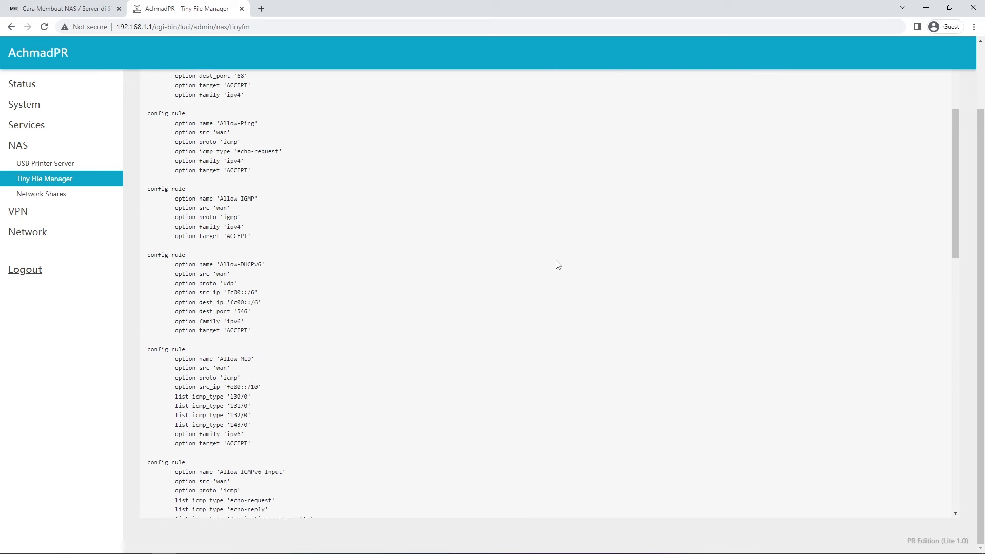
# - Open the www folder from the root directory in the file manager and start creating a new item there
pyautogui.scroll(2, 558, 265)
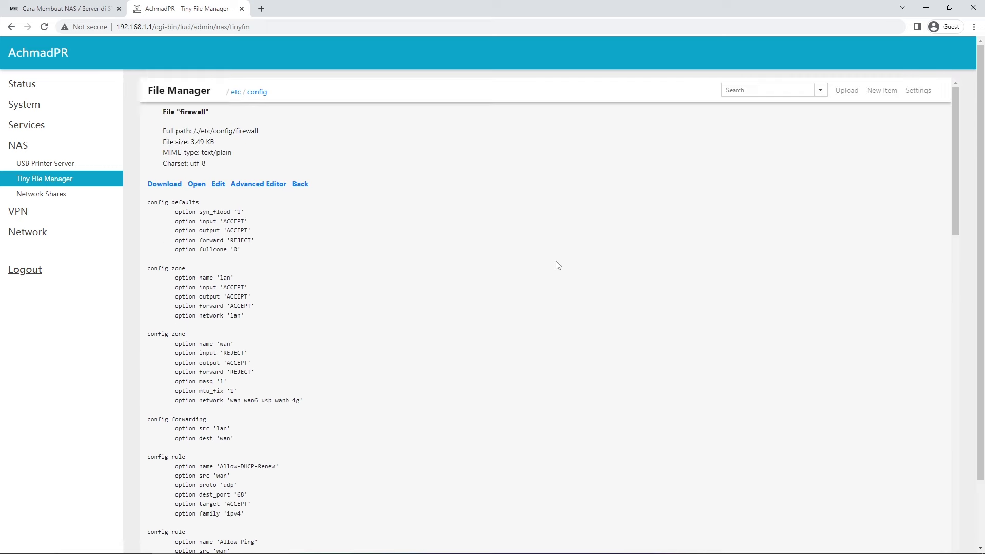
pyautogui.click(56, 186)
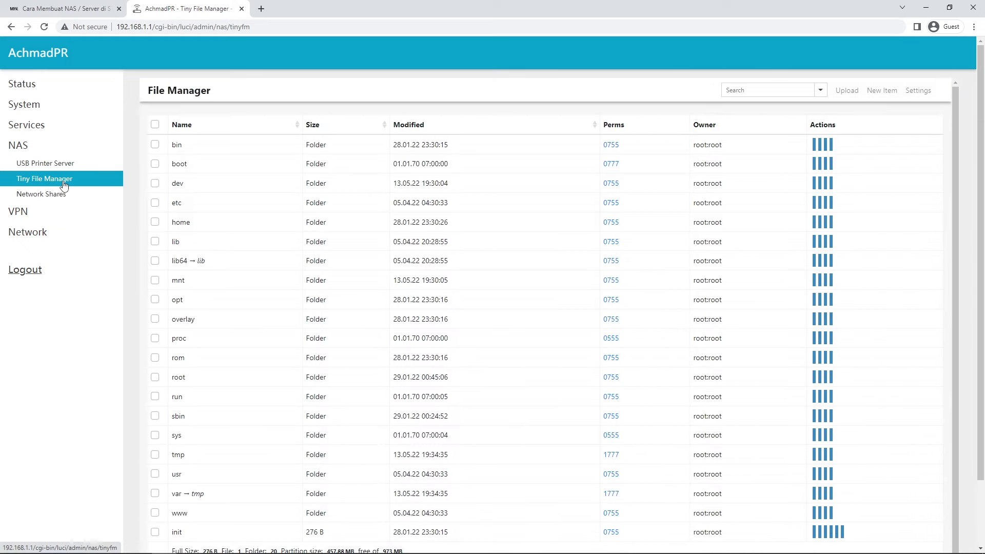
pyautogui.click(64, 185)
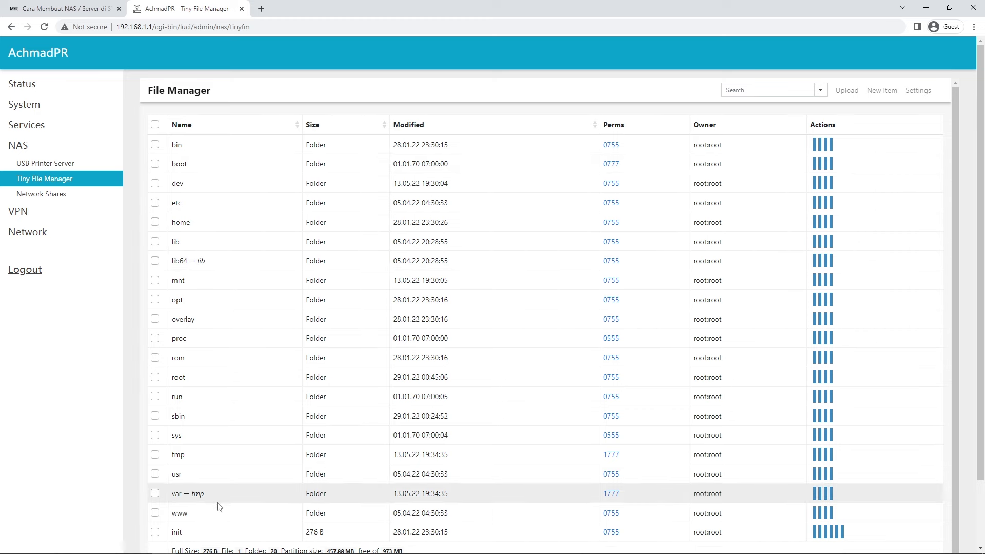
pyautogui.click(183, 517)
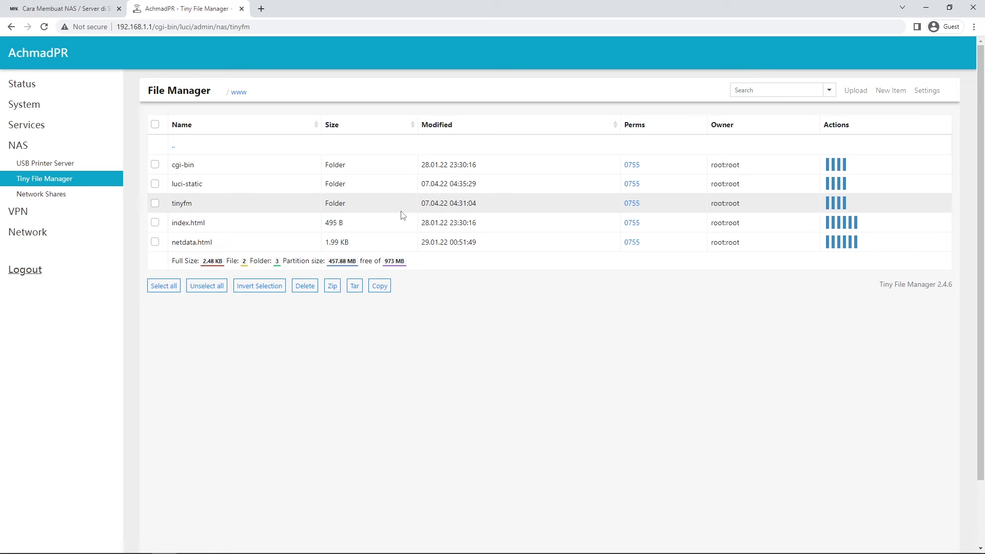
pyautogui.click(888, 96)
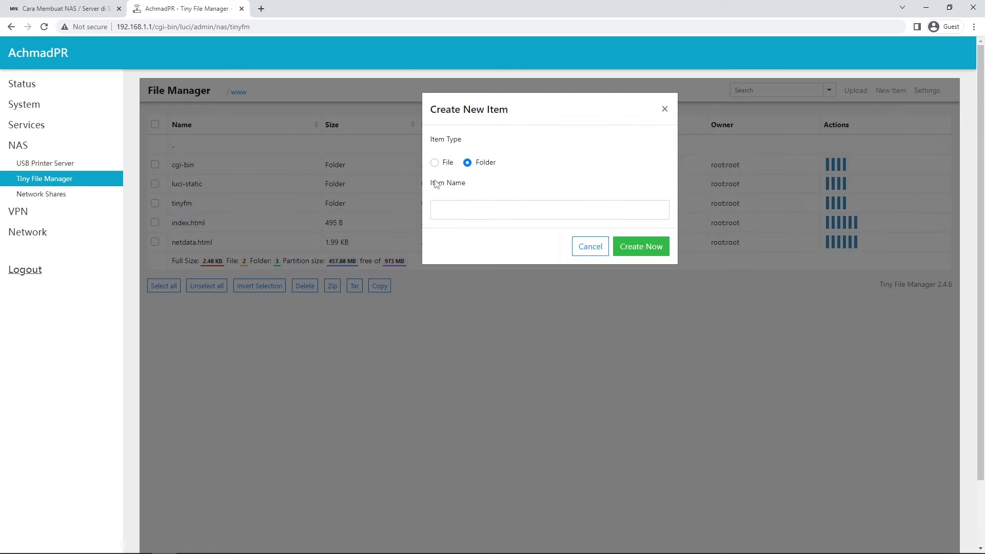
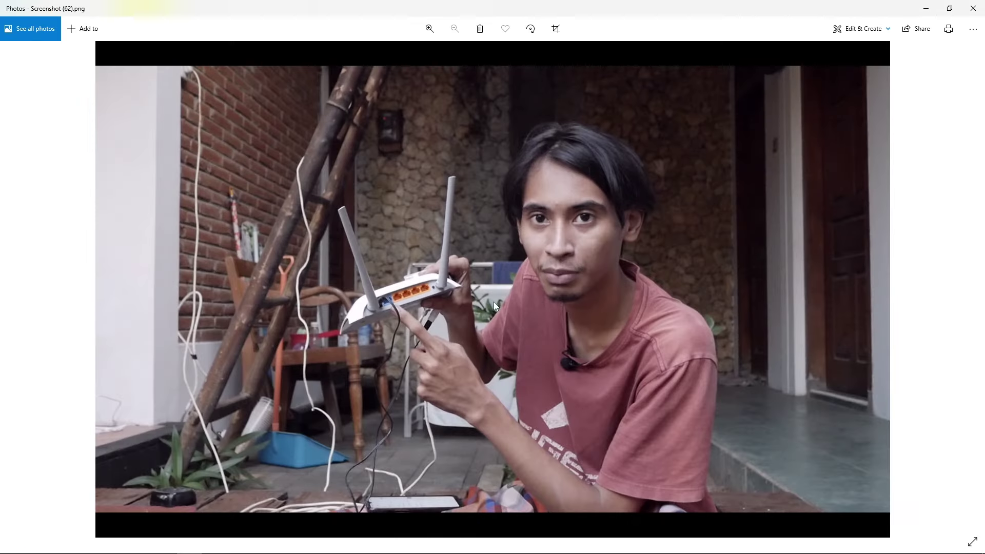
# - Close the photo and open the LAN network interface for editing on the router's admin page
pyautogui.click(973, 8)
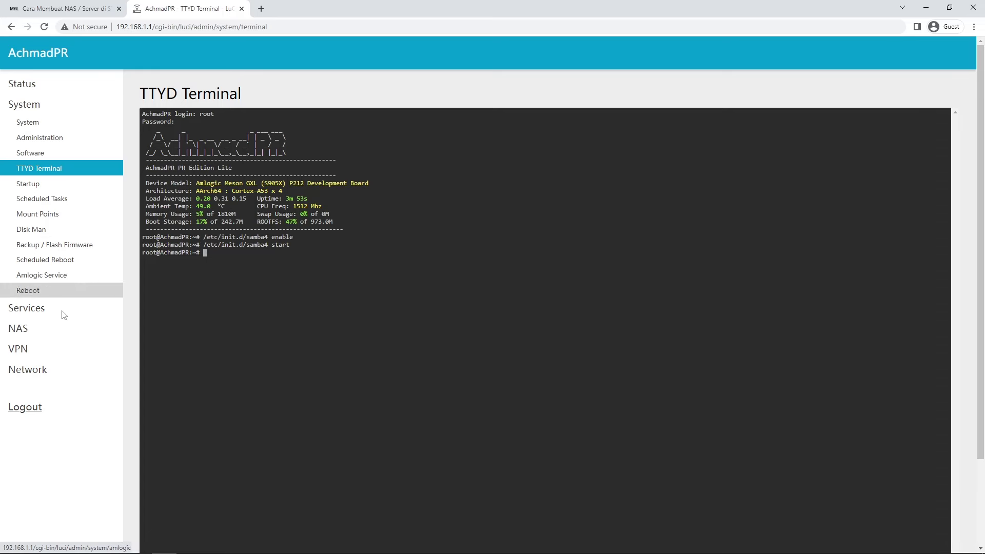
pyautogui.click(61, 364)
pyautogui.click(58, 393)
pyautogui.click(542, 85)
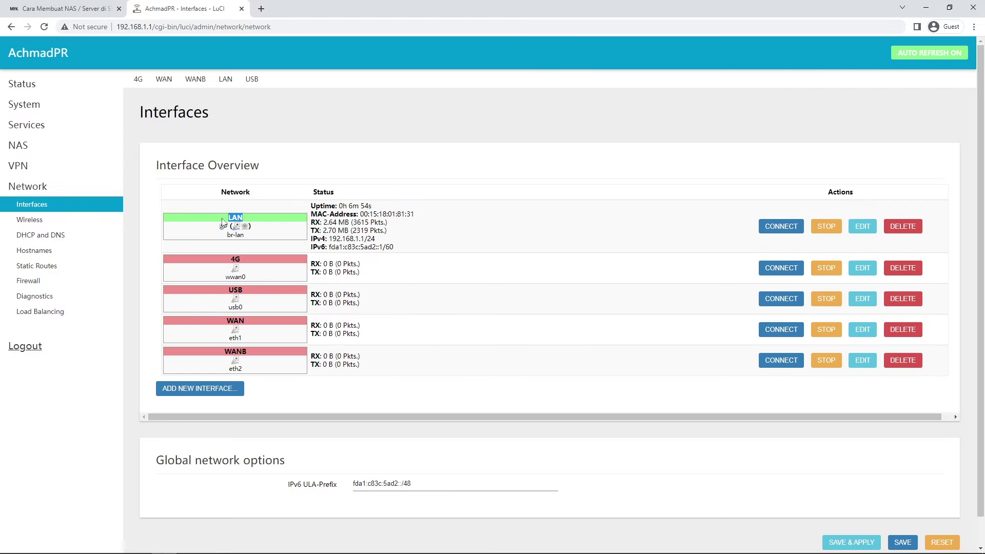
pyautogui.click(259, 220)
pyautogui.click(860, 230)
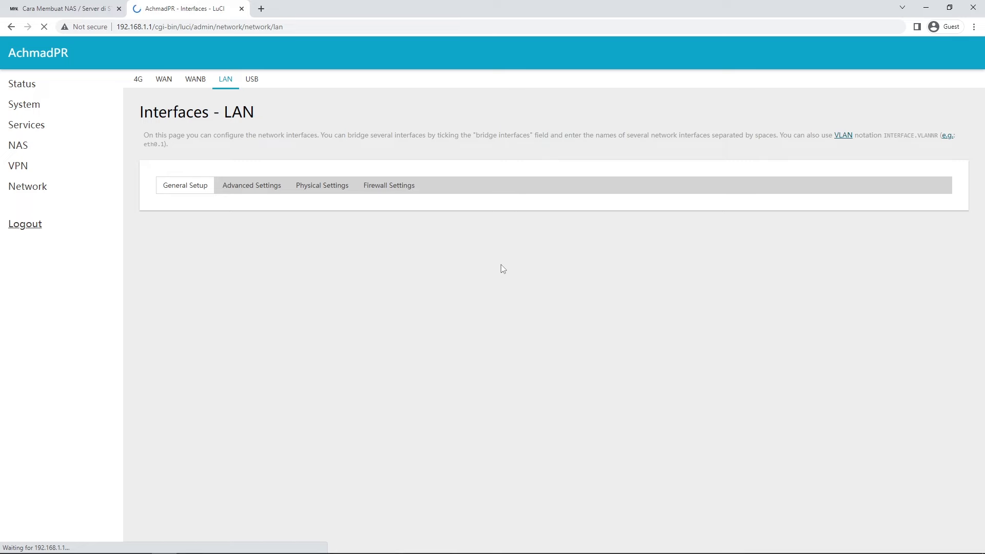
# - Set the LAN interface's IPv4 address to 192.168.3.2
pyautogui.scroll(-1, 724, 278)
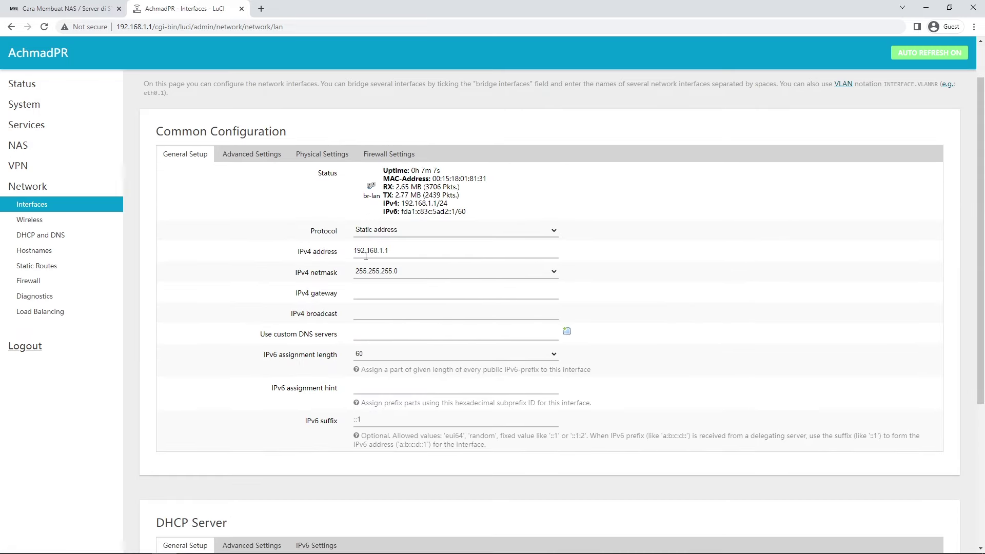
pyautogui.click(384, 250)
pyautogui.click(405, 251)
pyautogui.moveTo(410, 251); pyautogui.dragTo(352, 254)
pyautogui.click(393, 245)
pyautogui.click(396, 253)
pyautogui.scroll(-4, 405, 259)
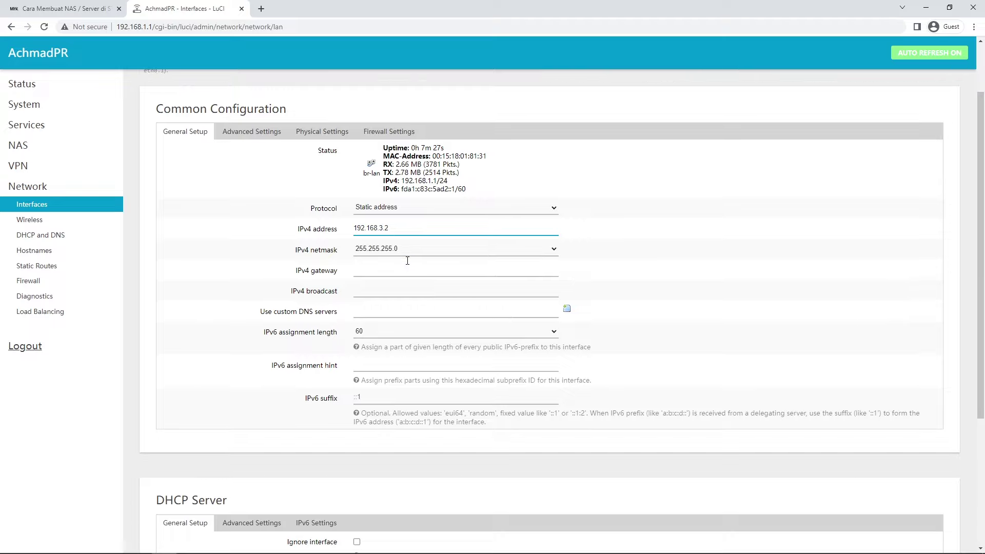
# - Copy the new LAN IPv4 address, then save and apply the interface settings
pyautogui.scroll(5, 469, 235)
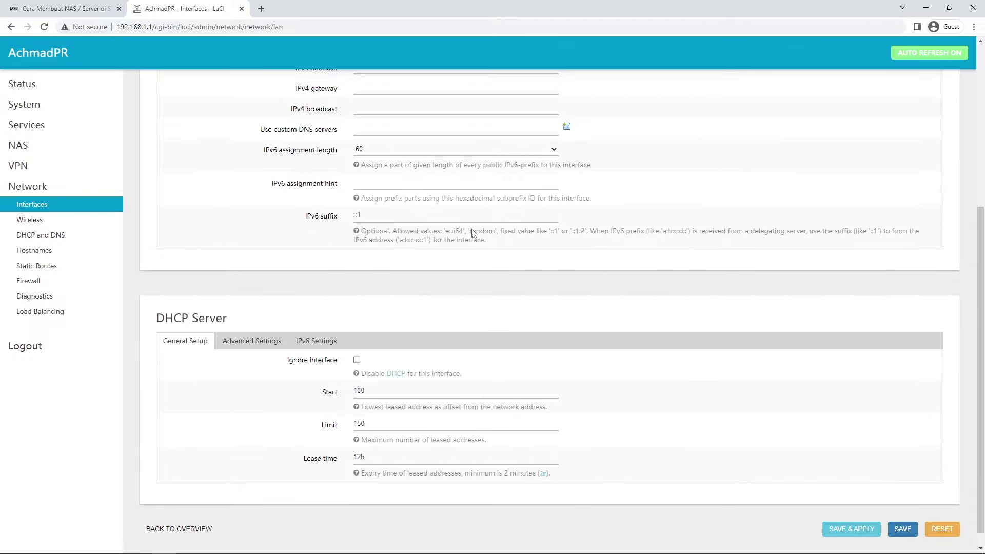
pyautogui.scroll(-3, 470, 236)
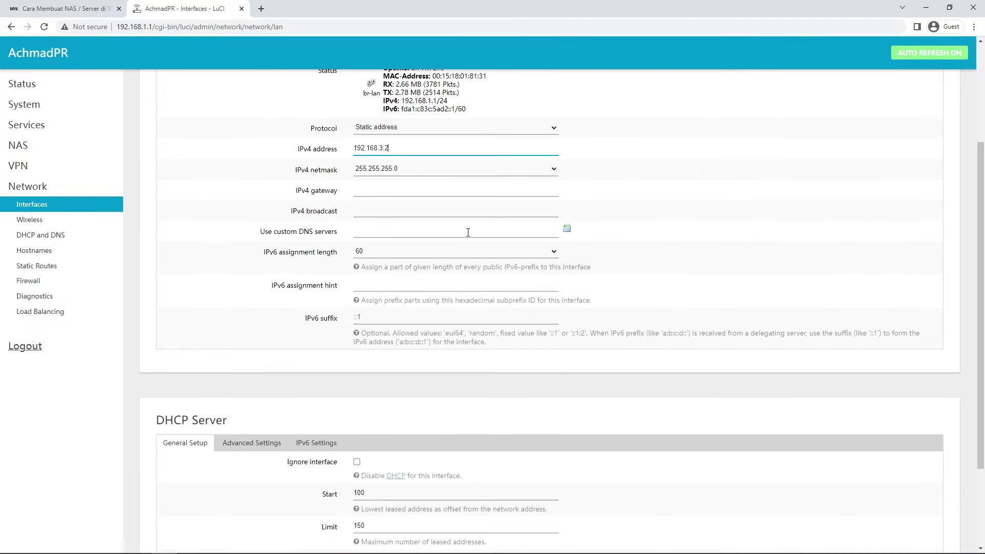
pyautogui.scroll(3, 468, 232)
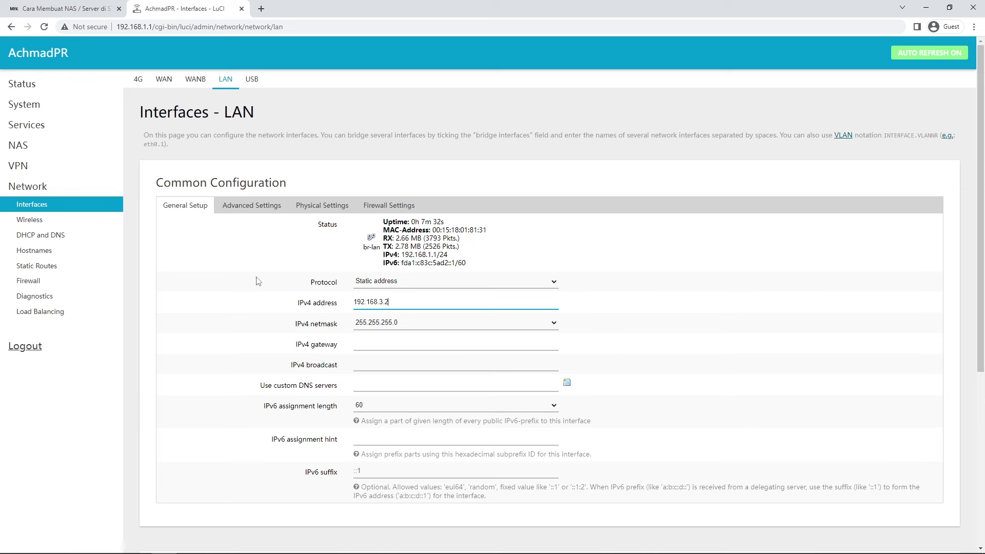
pyautogui.scroll(-5, 723, 338)
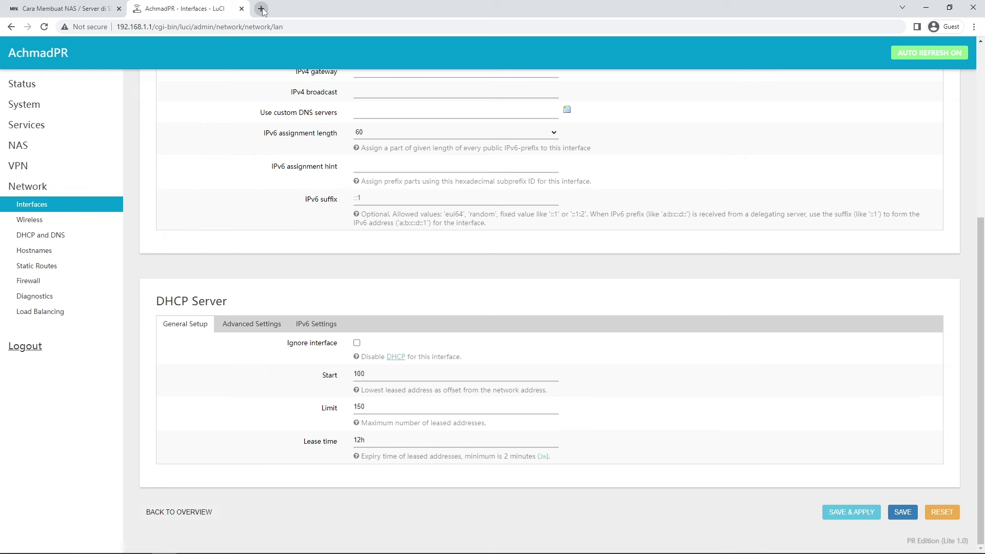
pyautogui.scroll(4, 476, 276)
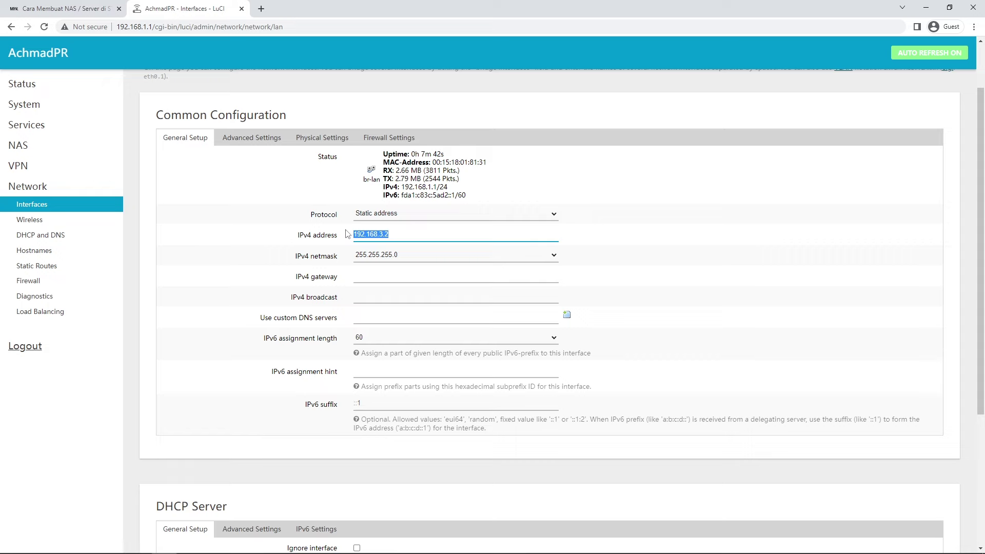
pyautogui.scroll(-4, 347, 234)
pyautogui.scroll(3, 337, 178)
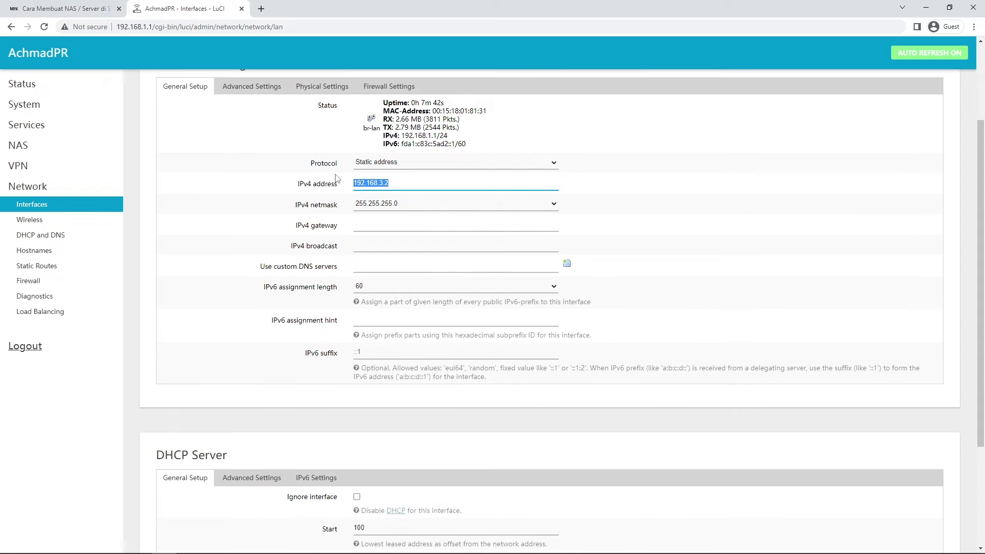
pyautogui.rightClick(370, 180)
pyautogui.click(395, 221)
pyautogui.scroll(-3, 900, 386)
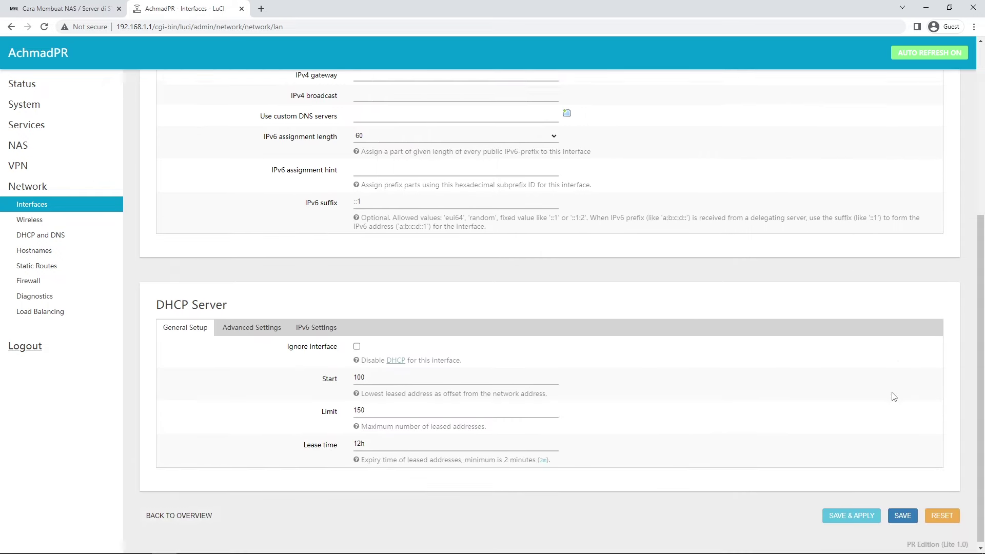
pyautogui.click(851, 513)
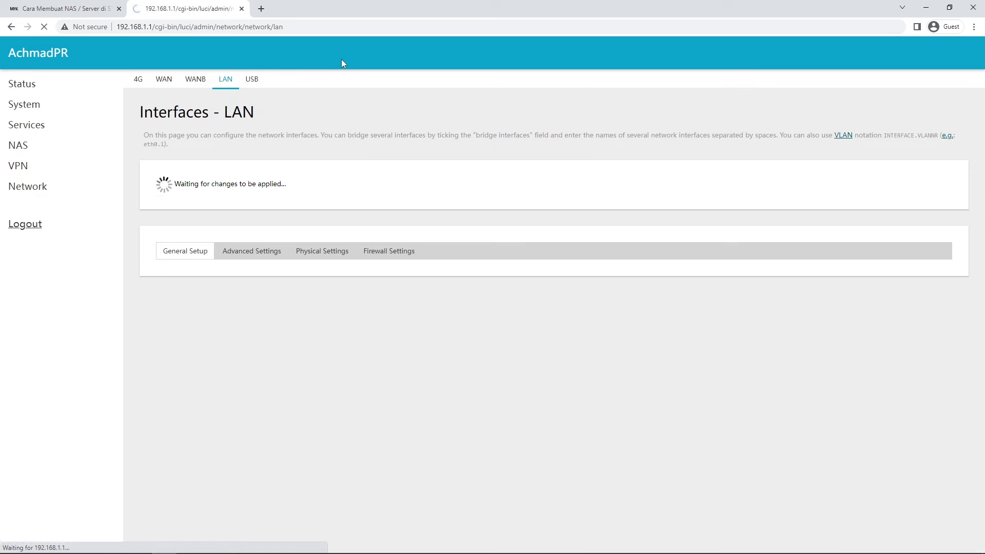
# - Replace the old admin tab with a new one at 192.168.3.2 and open the network interfaces overview
pyautogui.click(261, 9)
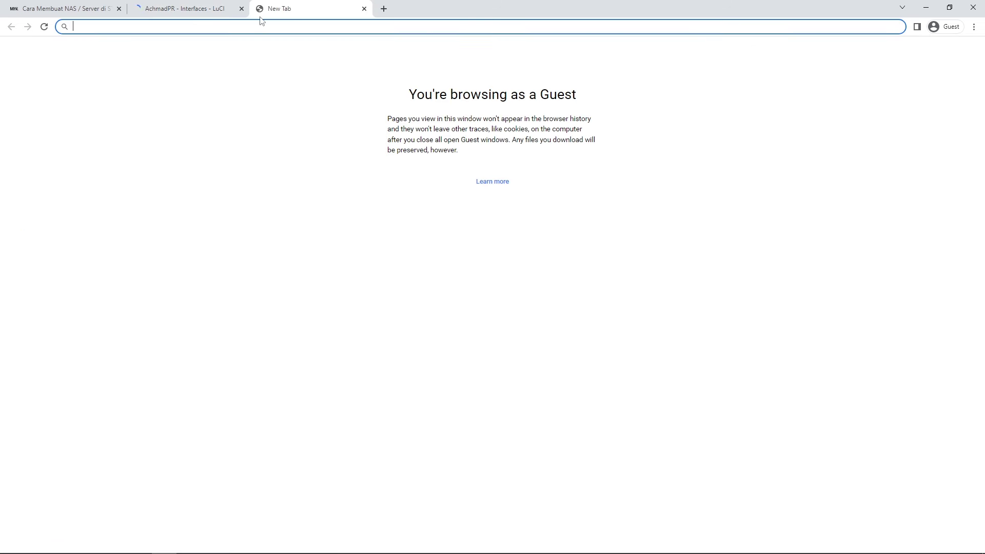
pyautogui.click(241, 9)
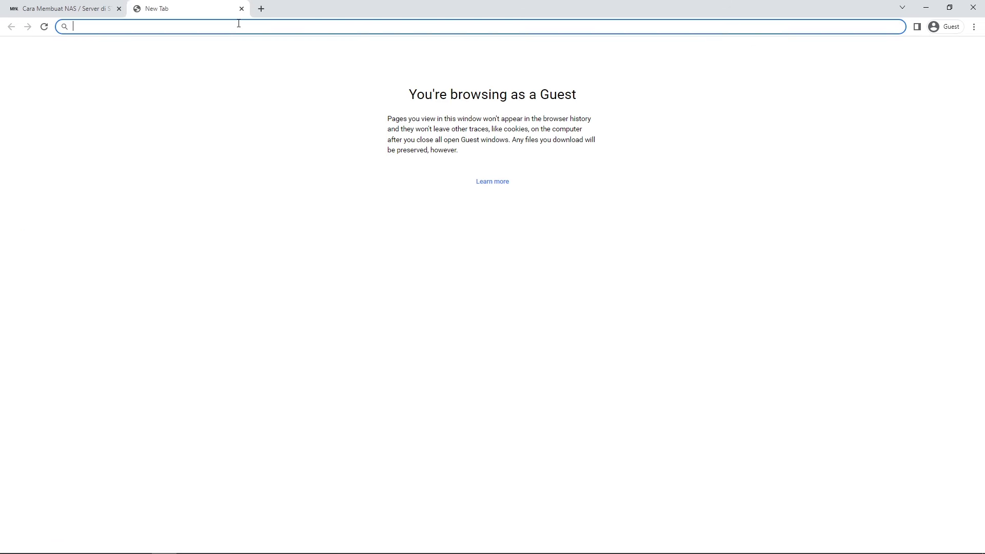
pyautogui.rightClick(238, 27)
pyautogui.click(271, 93)
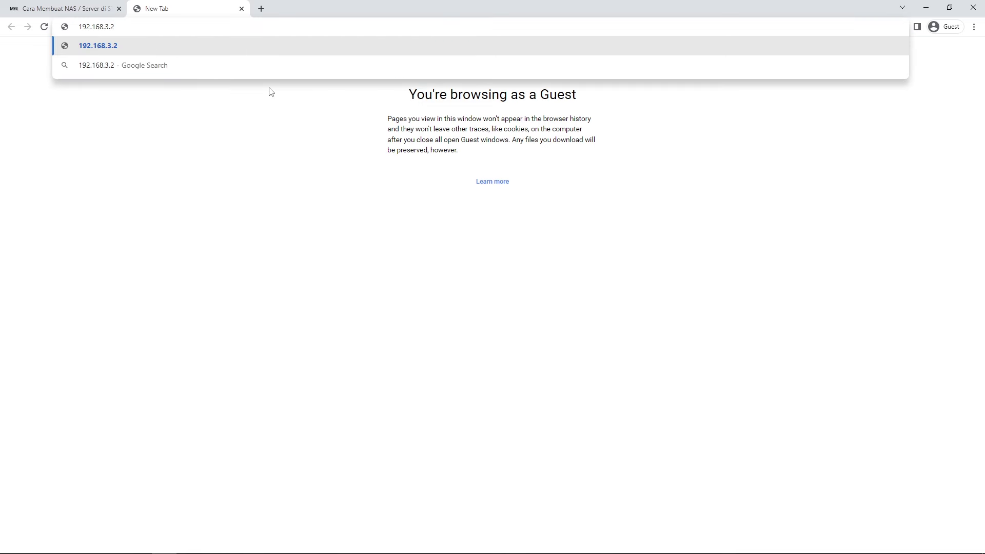
pyautogui.press('Return')
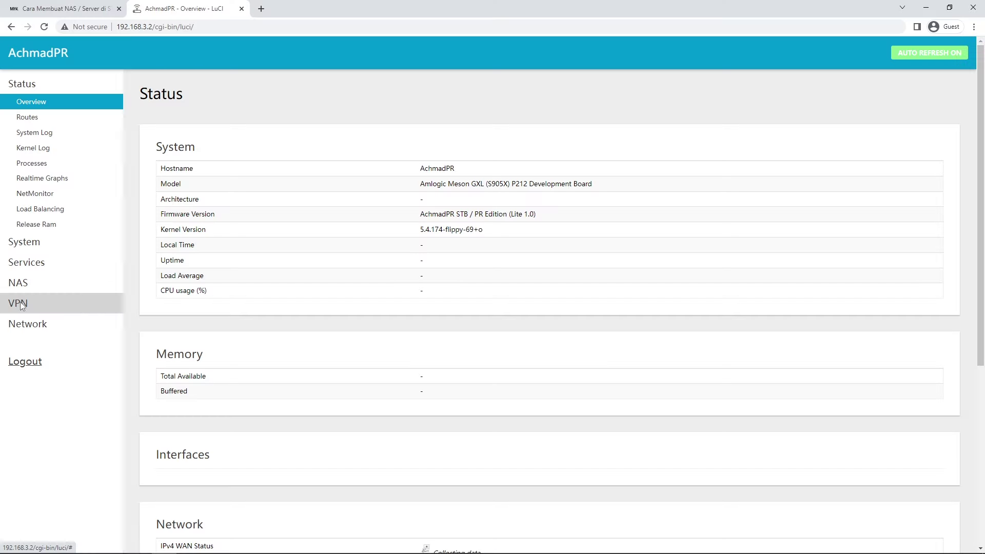
pyautogui.click(28, 323)
pyautogui.click(32, 342)
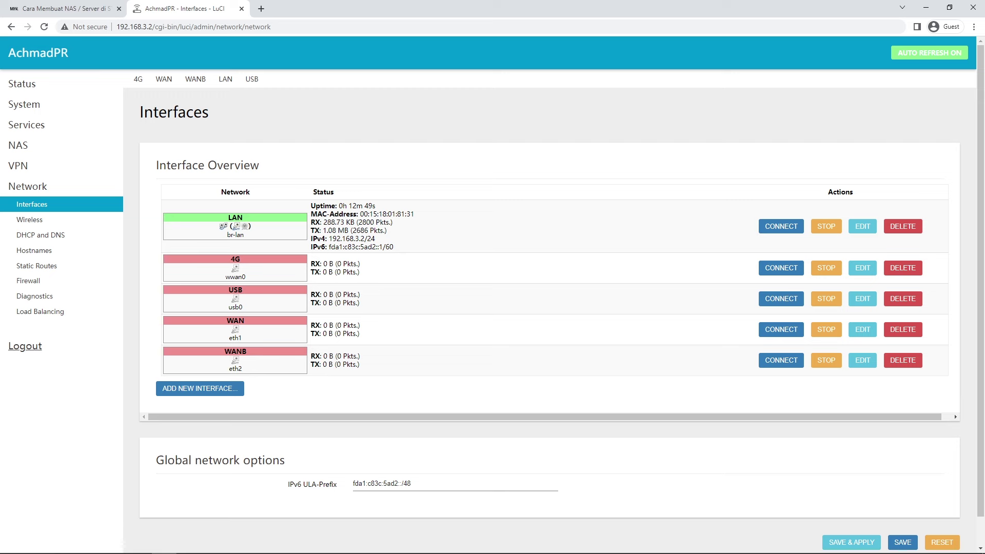
# - Look up the computer's IPv4 address in the Windows Ethernet connection details, then close the network windows
pyautogui.moveTo(638, 553)
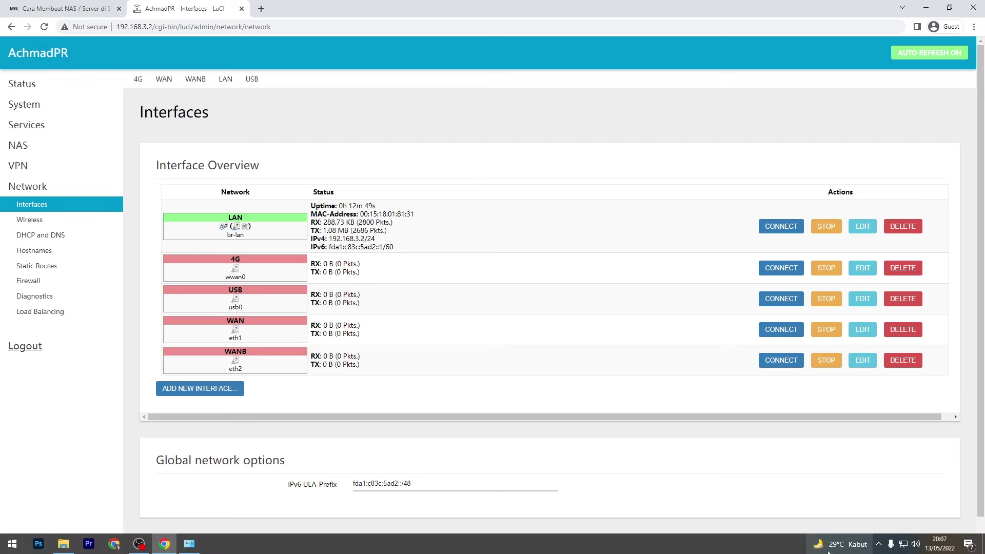
pyautogui.click(903, 544)
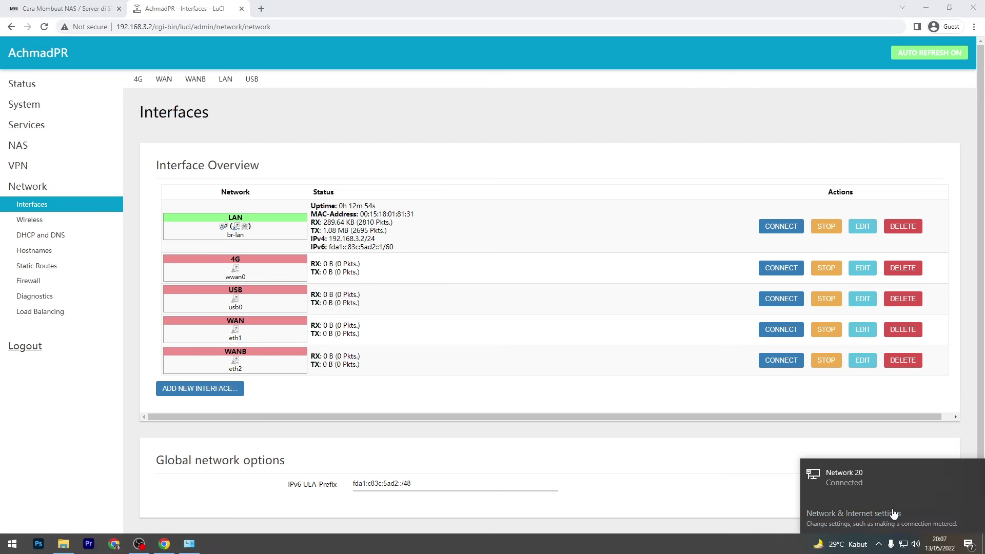
pyautogui.click(831, 513)
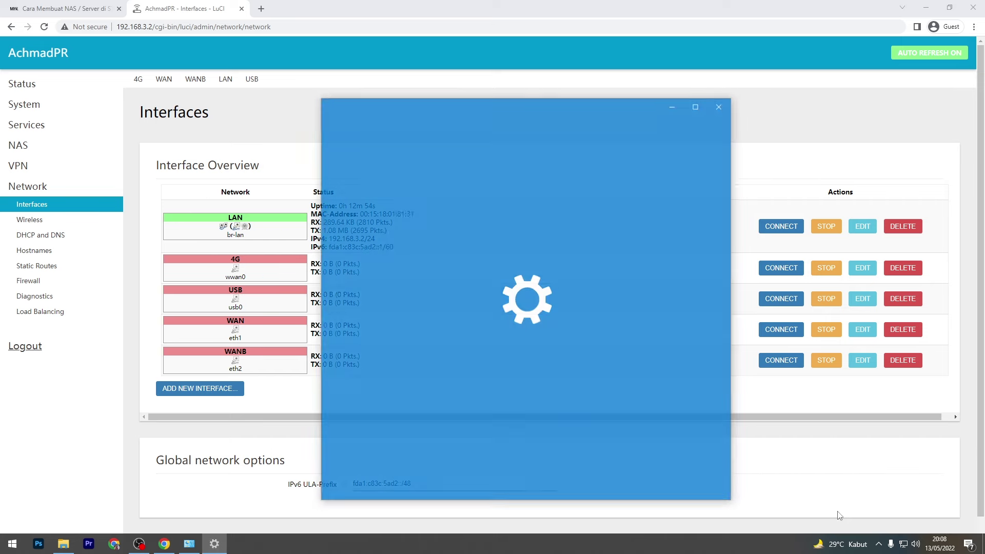
pyautogui.scroll(-3, 569, 334)
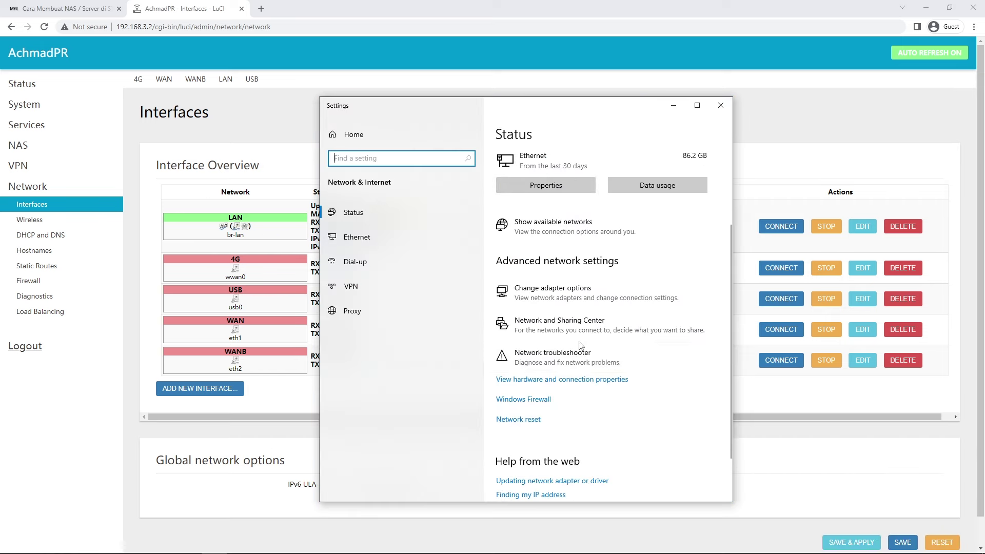
pyautogui.click(583, 326)
pyautogui.click(608, 156)
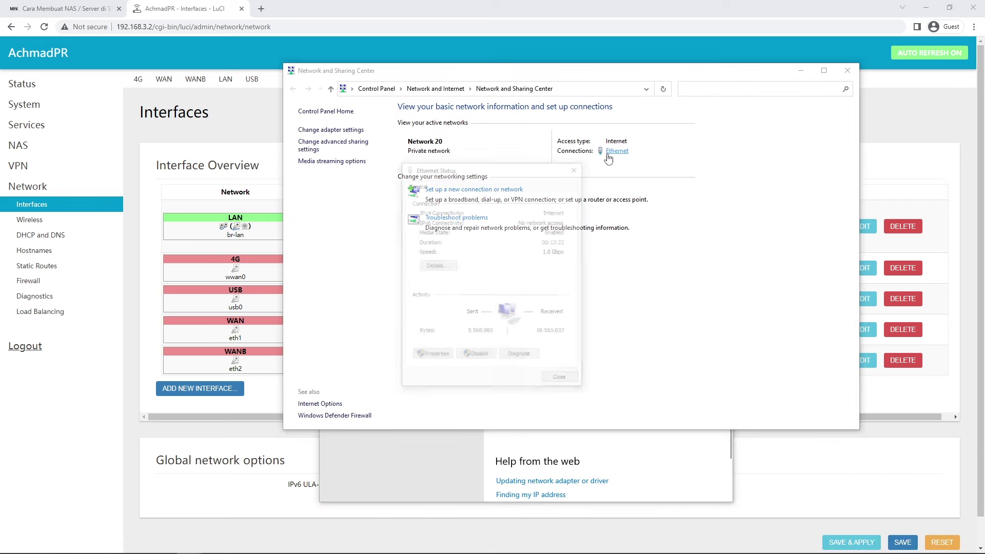
pyautogui.click(459, 267)
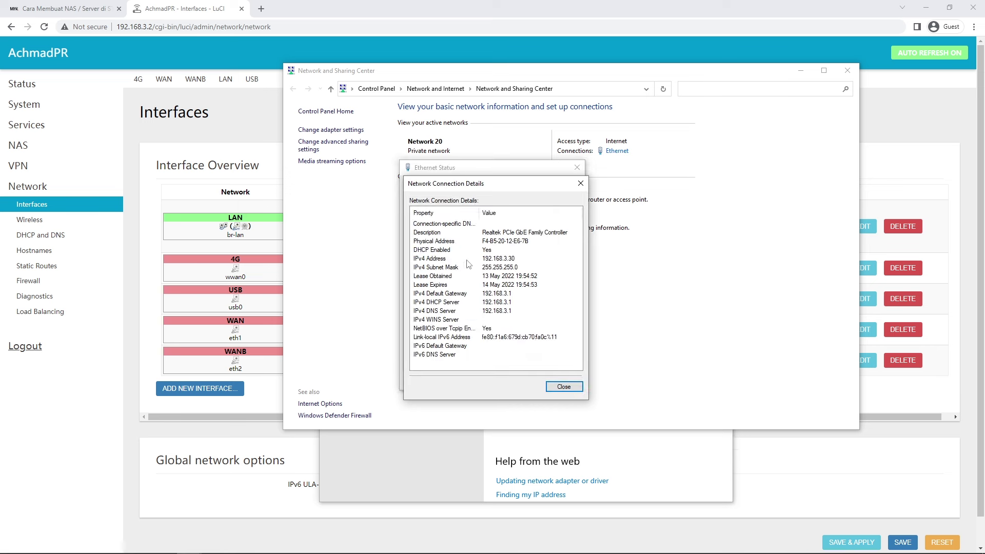
pyautogui.click(528, 259)
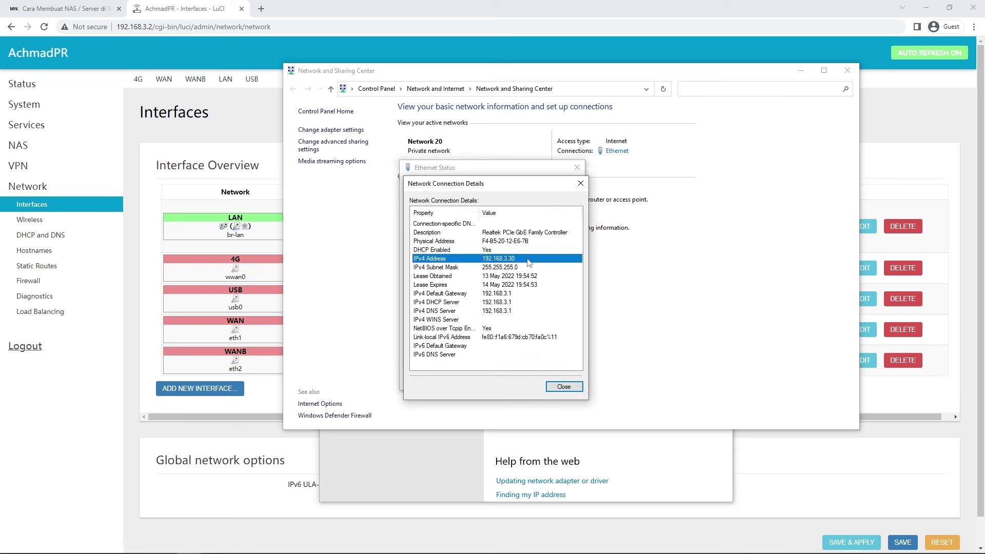
pyautogui.click(564, 386)
pyautogui.click(577, 167)
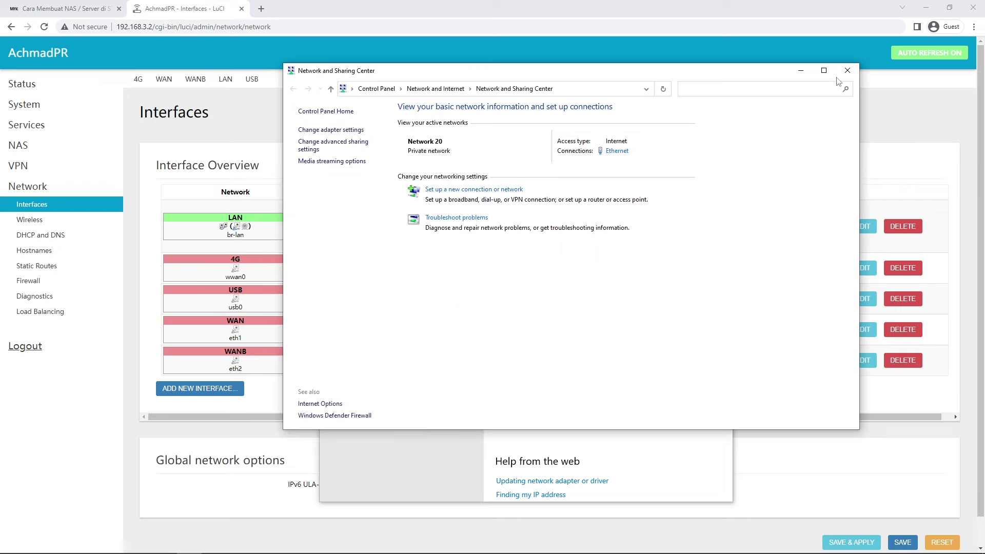
pyautogui.click(846, 70)
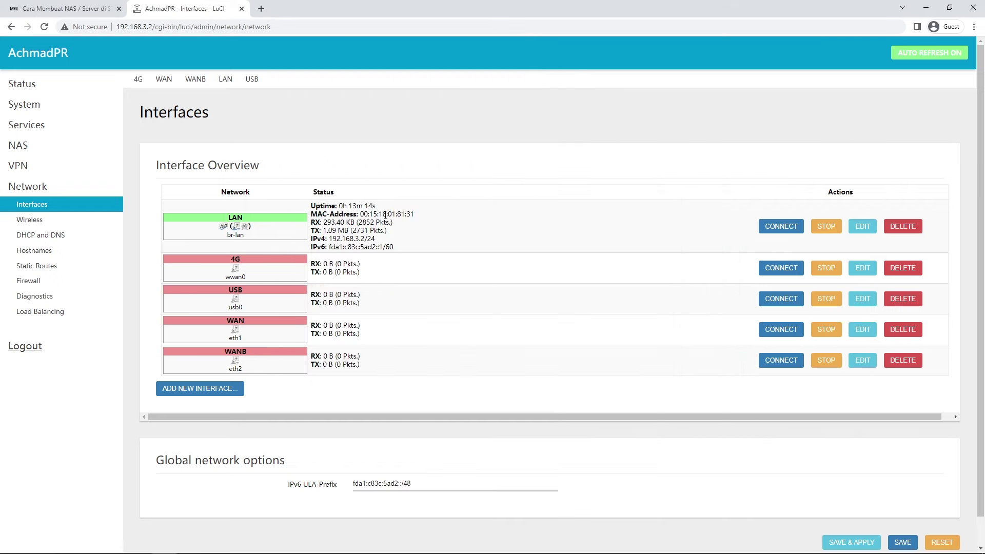
# - Open the main router's login page at 192.168.3.1 in a new browser tab
pyautogui.click(261, 10)
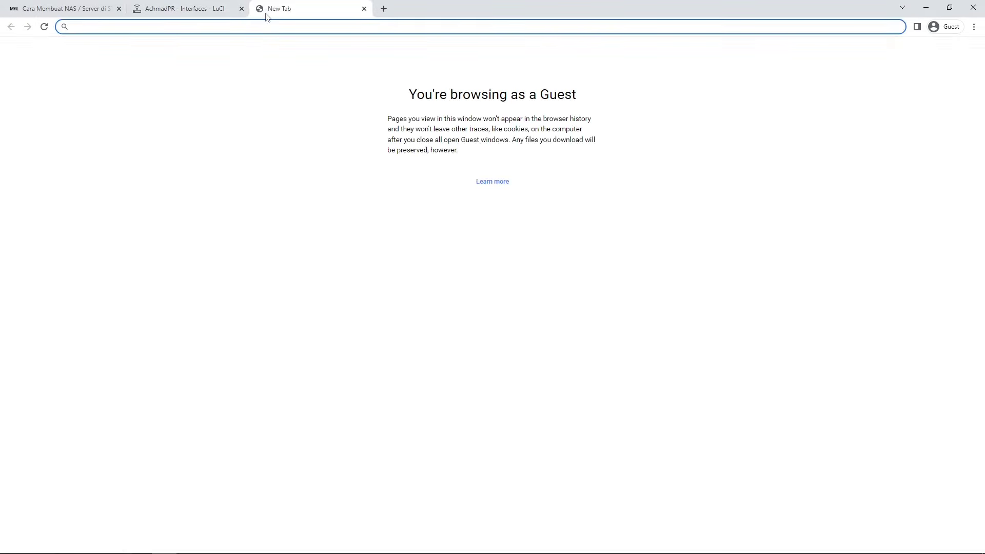
pyautogui.write('192.1')
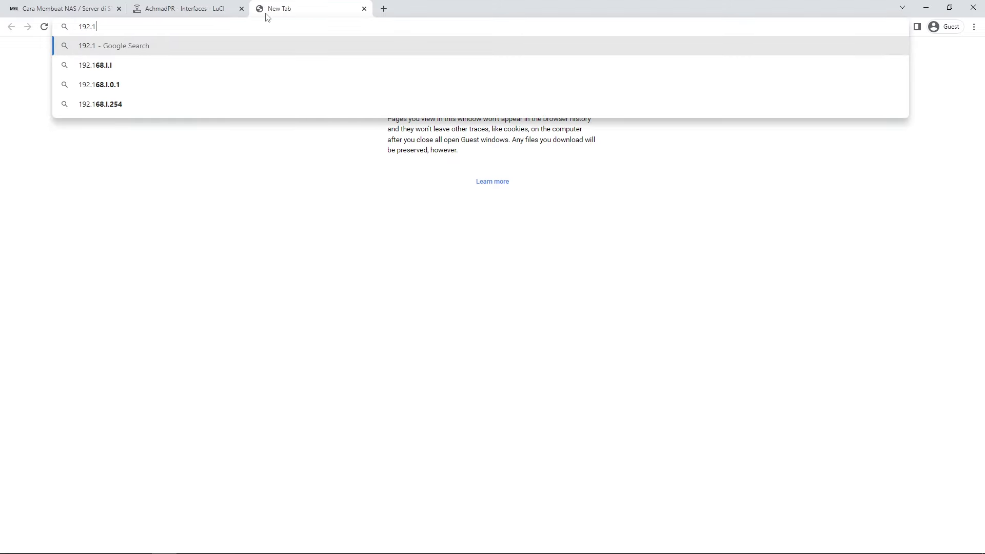
pyautogui.write('68.3.1')
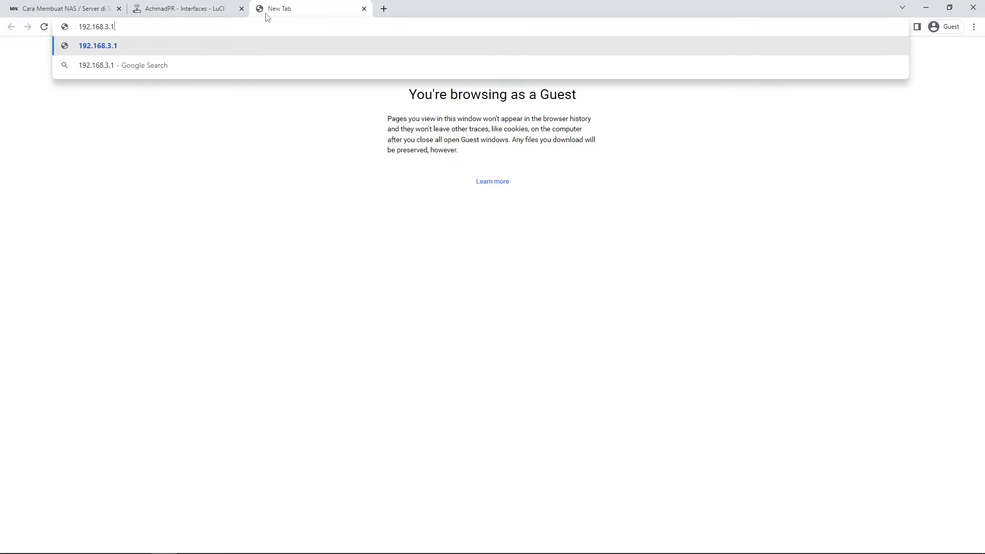
pyautogui.press('Return')
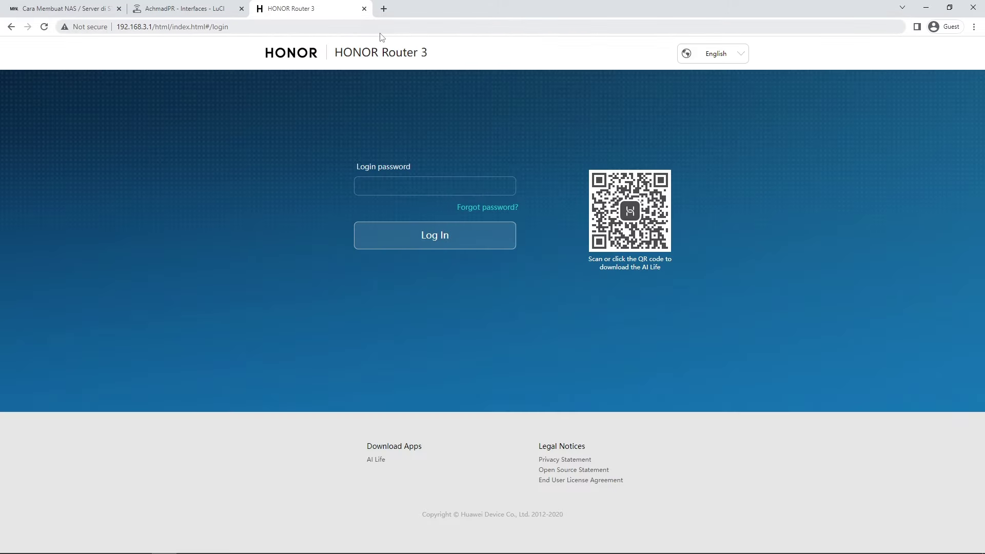